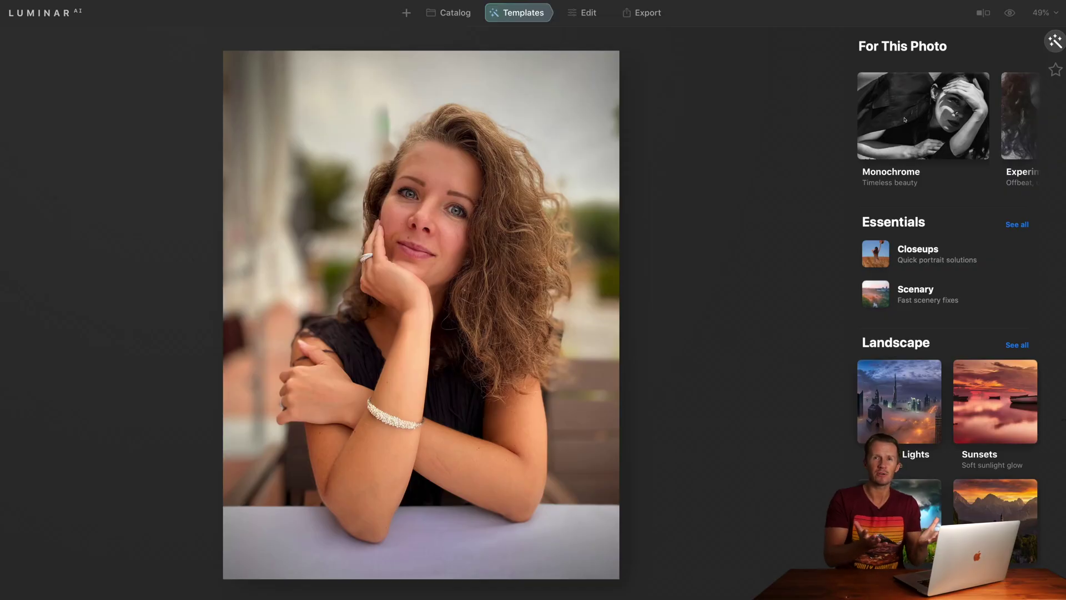
- Open the suggested Essence template collection and apply its Still Frame, Marquee, Fashionista and Flawless templates in turn to the portrait
scroll(926, 106, right, 5)
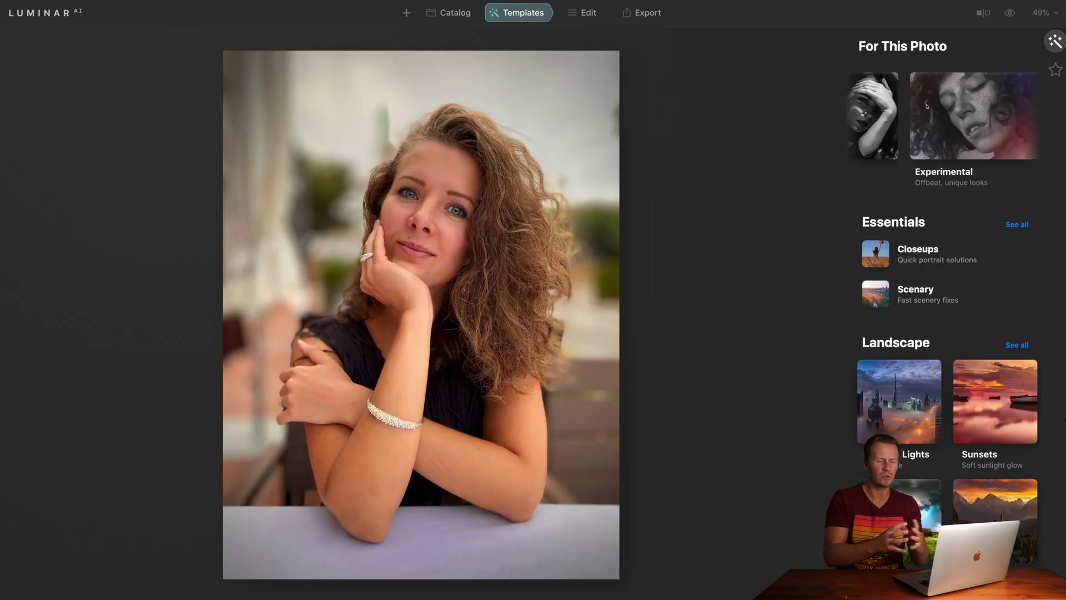
scroll(949, 119, right, 2)
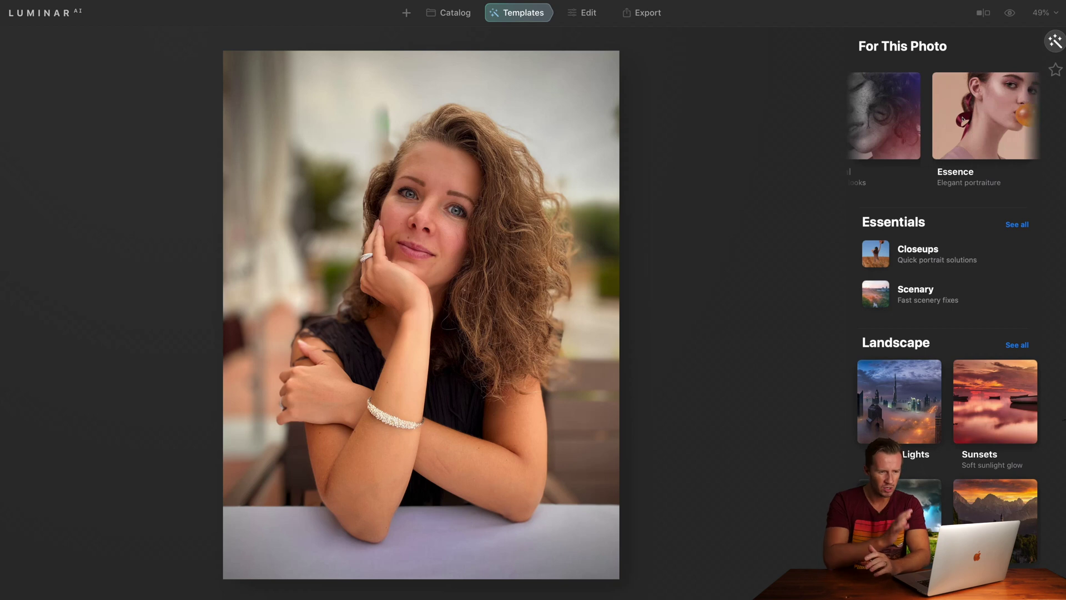
click(962, 119)
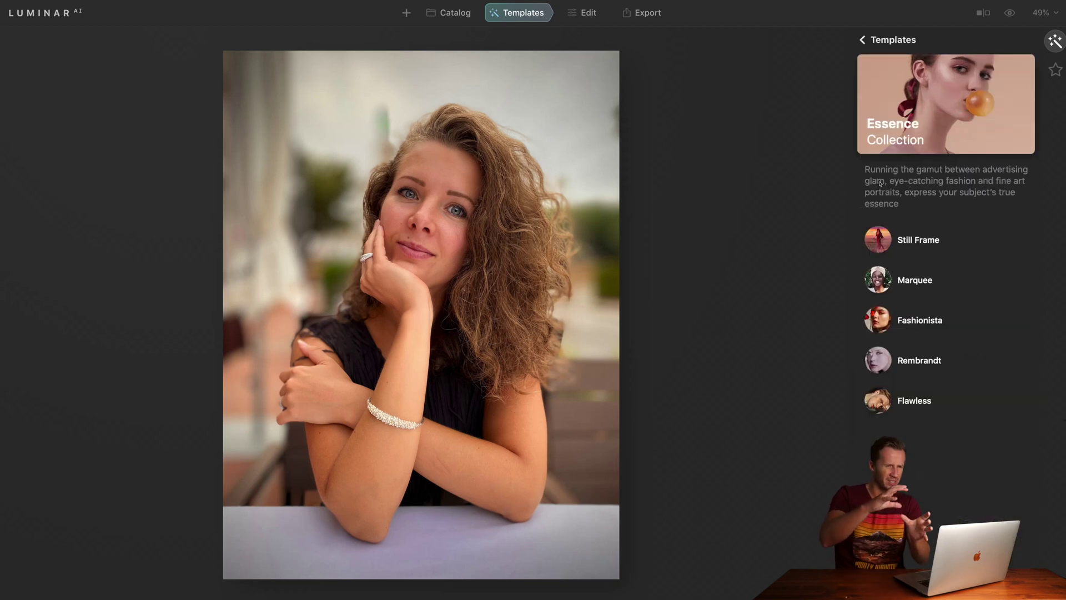
click(880, 242)
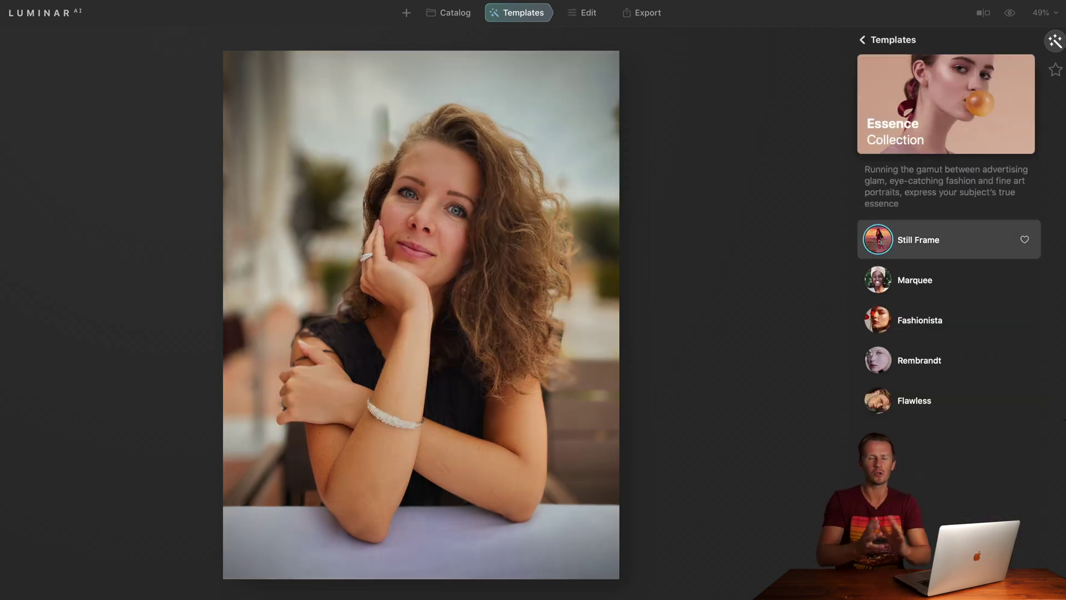
click(878, 279)
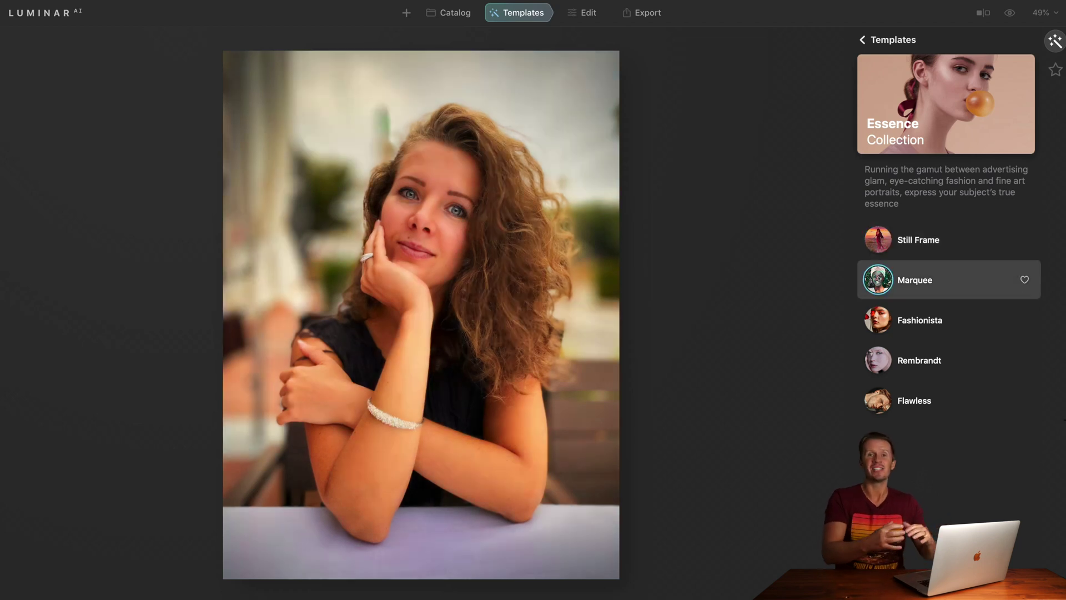
click(876, 330)
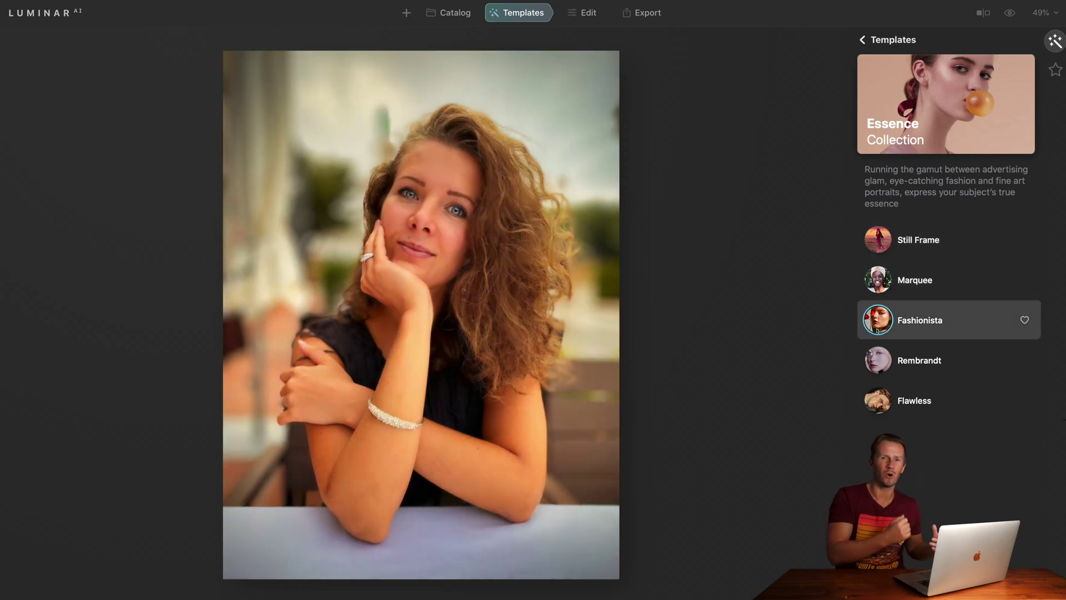
click(878, 403)
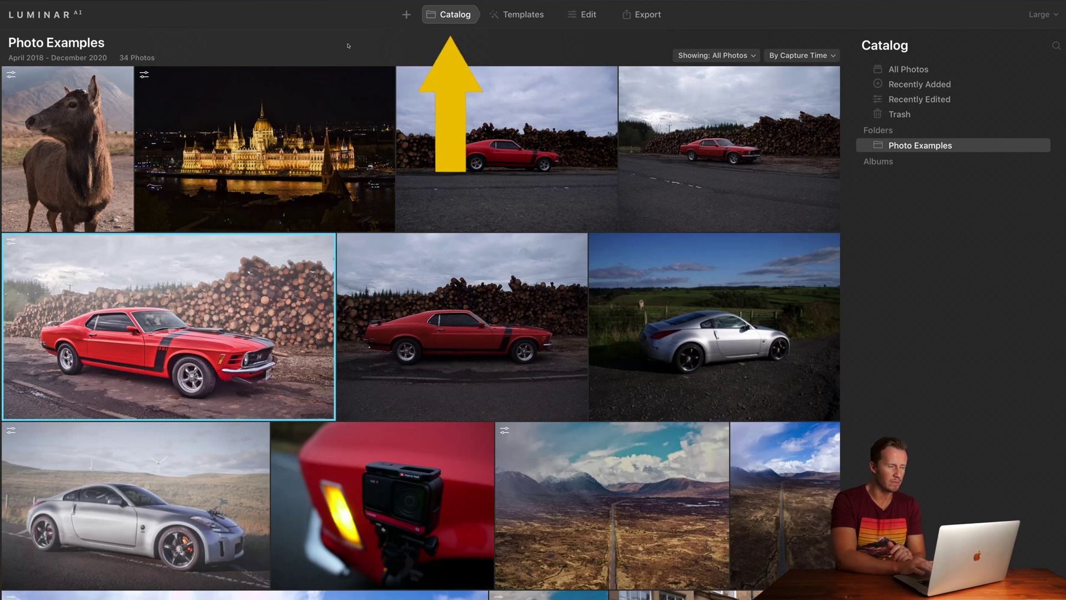
click(407, 14)
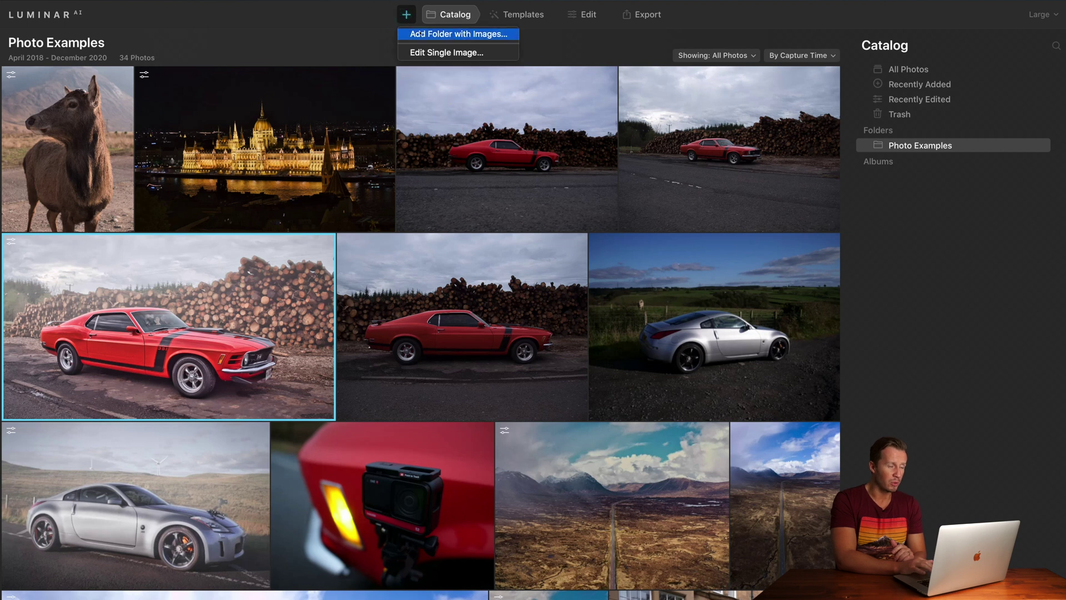
click(369, 51)
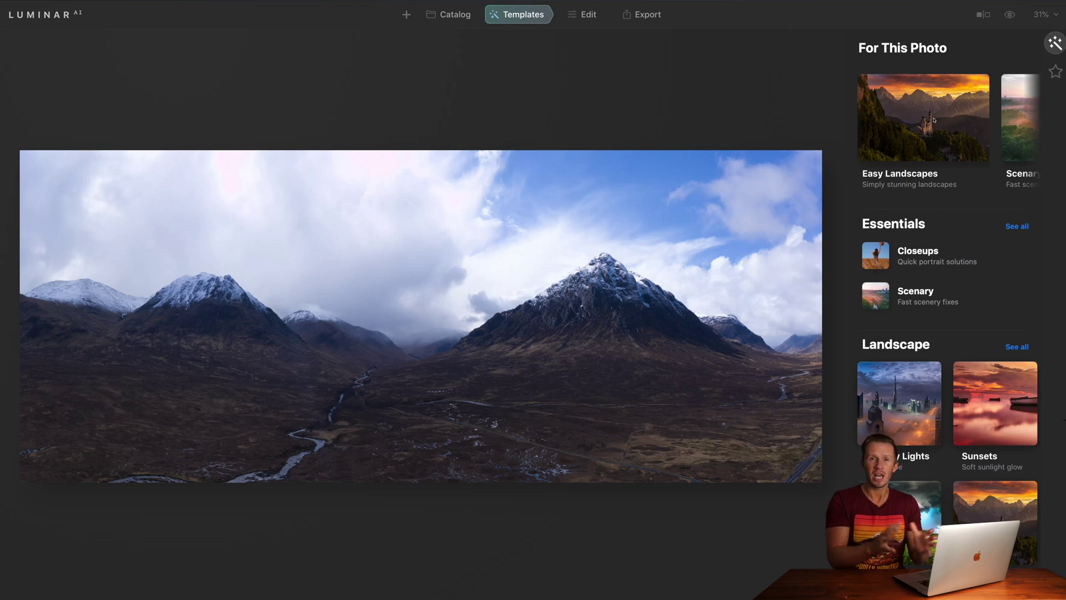
- Apply the Pleasing Touch template from the suggested Scenary collection to the mountain panorama
scroll(934, 120, right, 5)
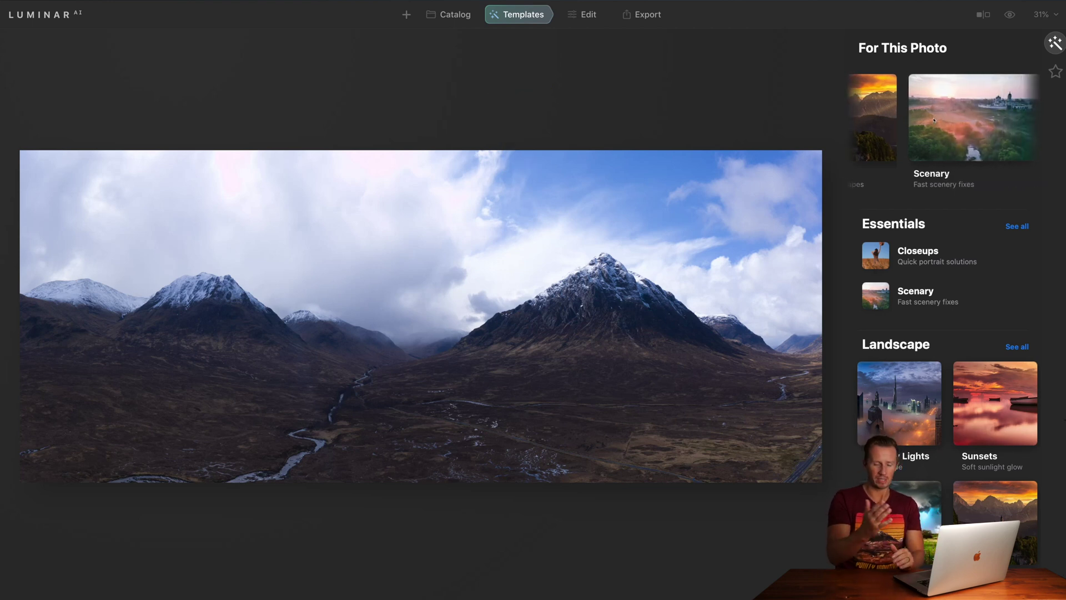
click(944, 118)
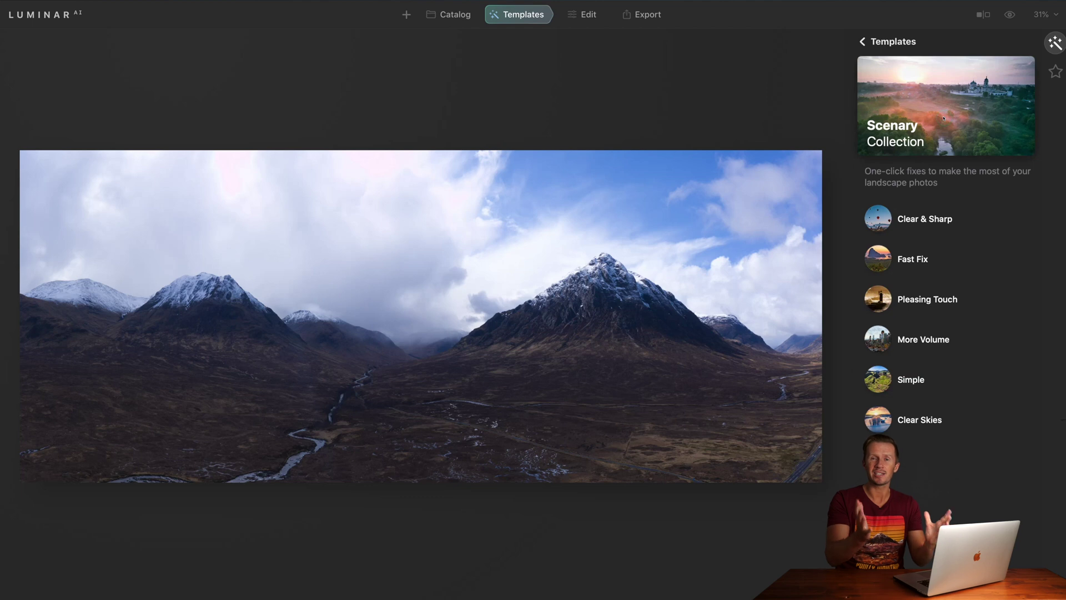
click(943, 299)
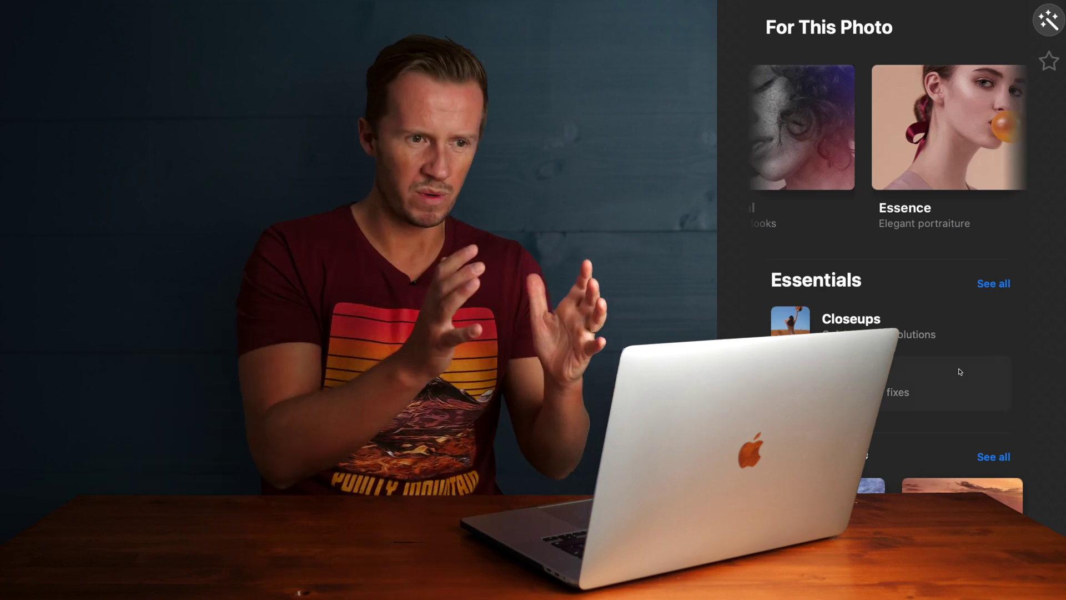
- Look through the template collections, from Essentials through Landscape and Mother Nature to the portrait groups below
scroll(951, 370, down, 2)
scroll(951, 371, down, 8)
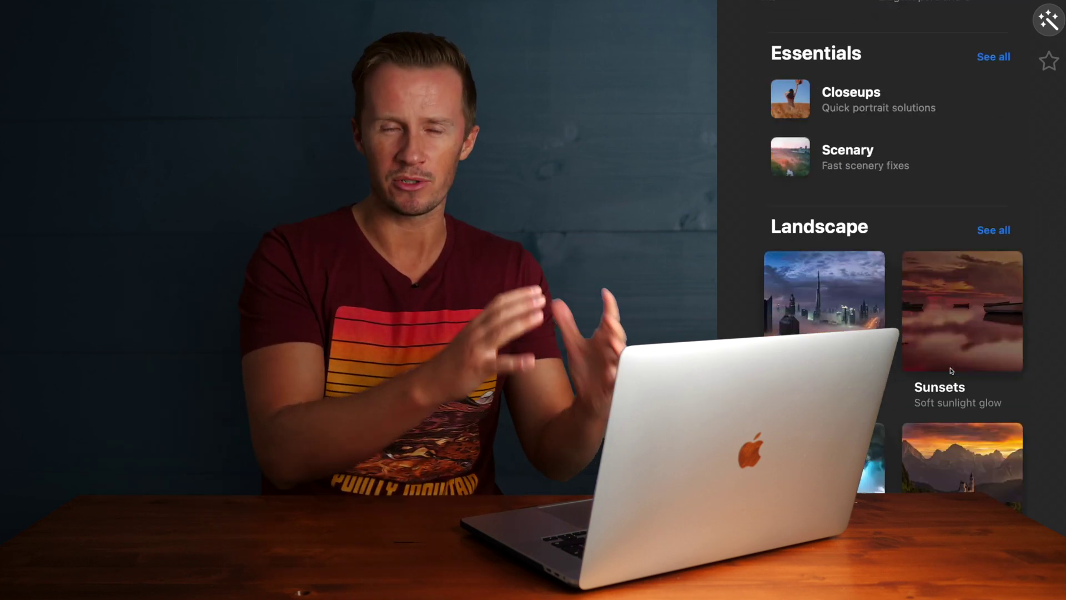
scroll(926, 391, down, 3)
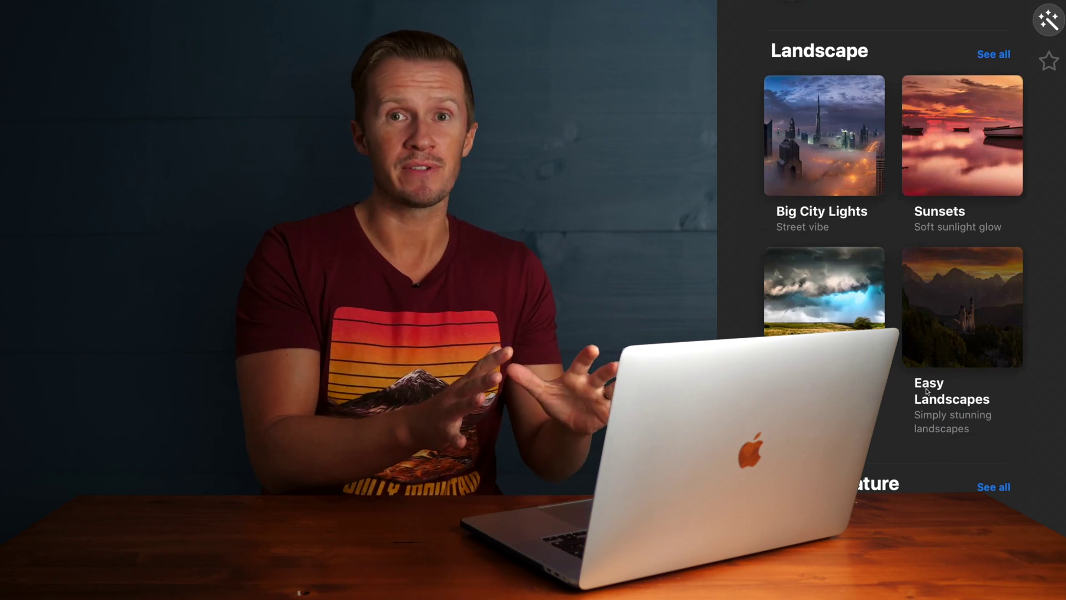
scroll(926, 391, down, 12)
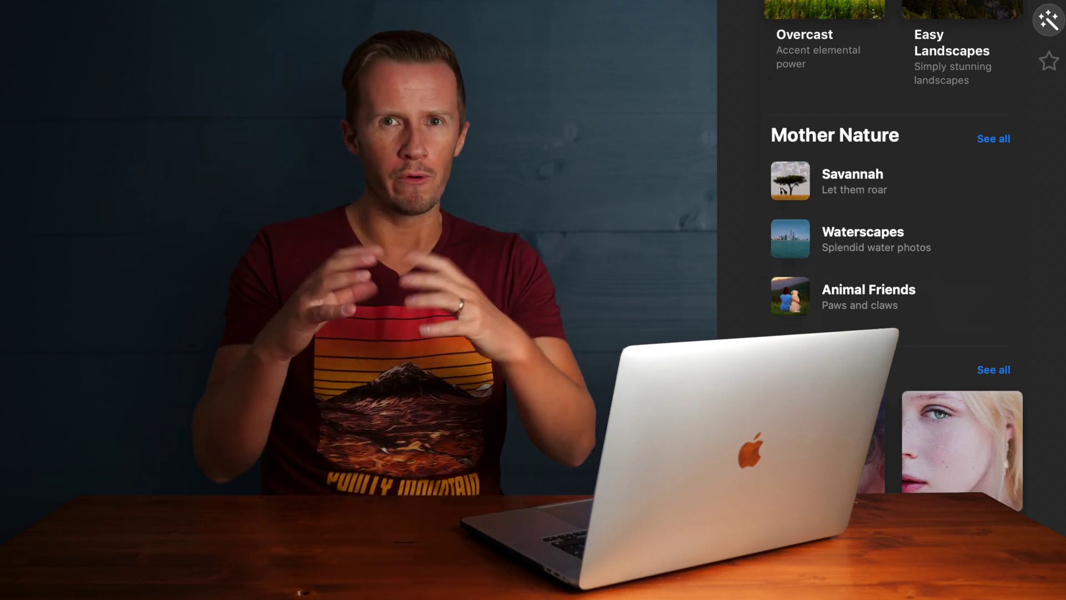
scroll(926, 392, down, 20)
scroll(926, 392, down, 14)
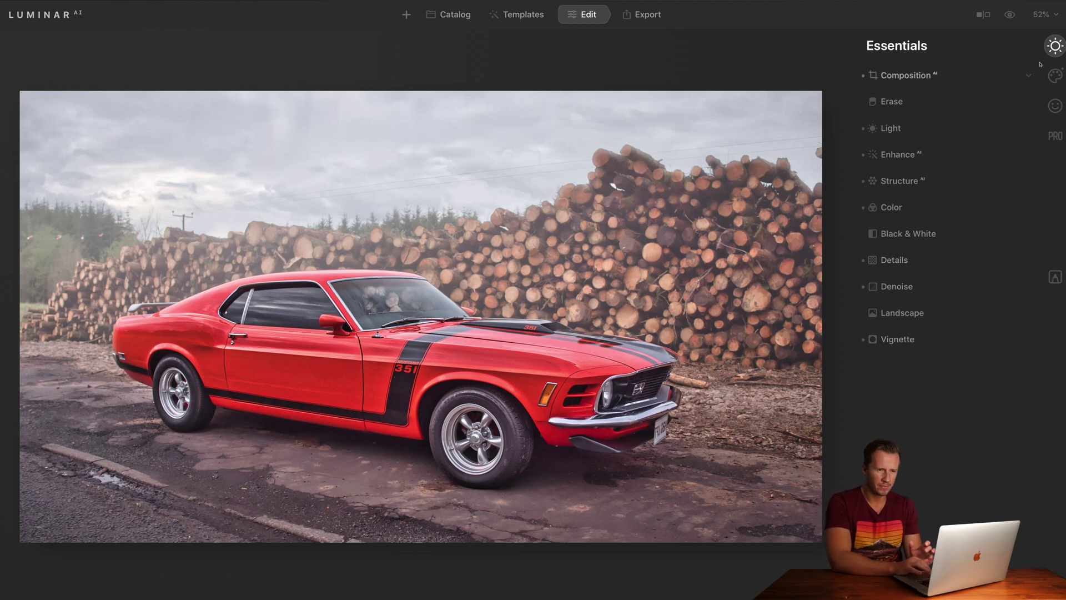
- Review the Creative, Portrait and Pro groups of editing tools for the red car photo
click(1055, 76)
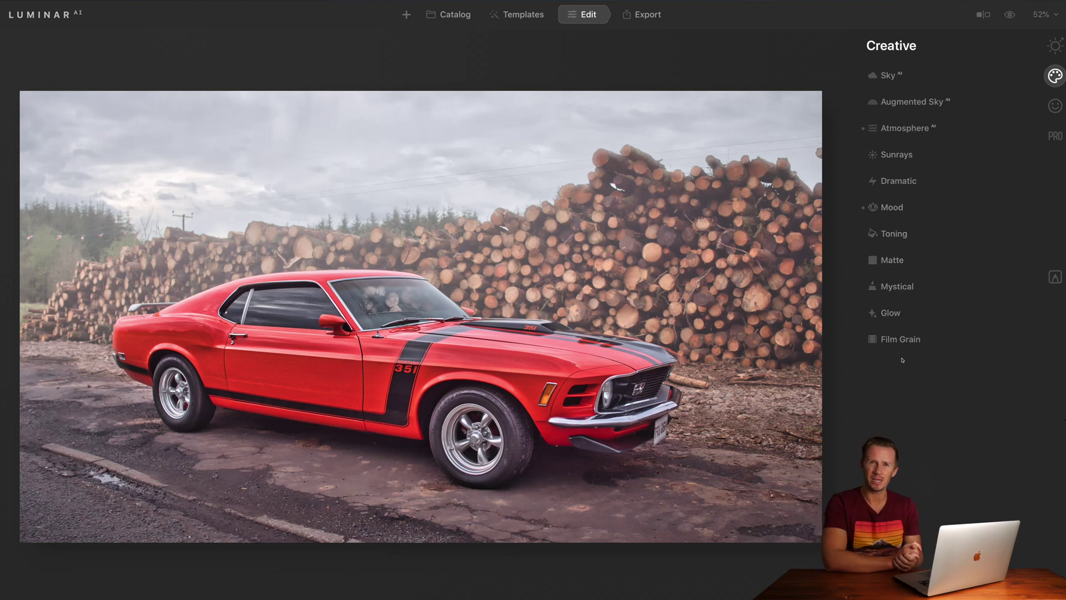
click(1055, 106)
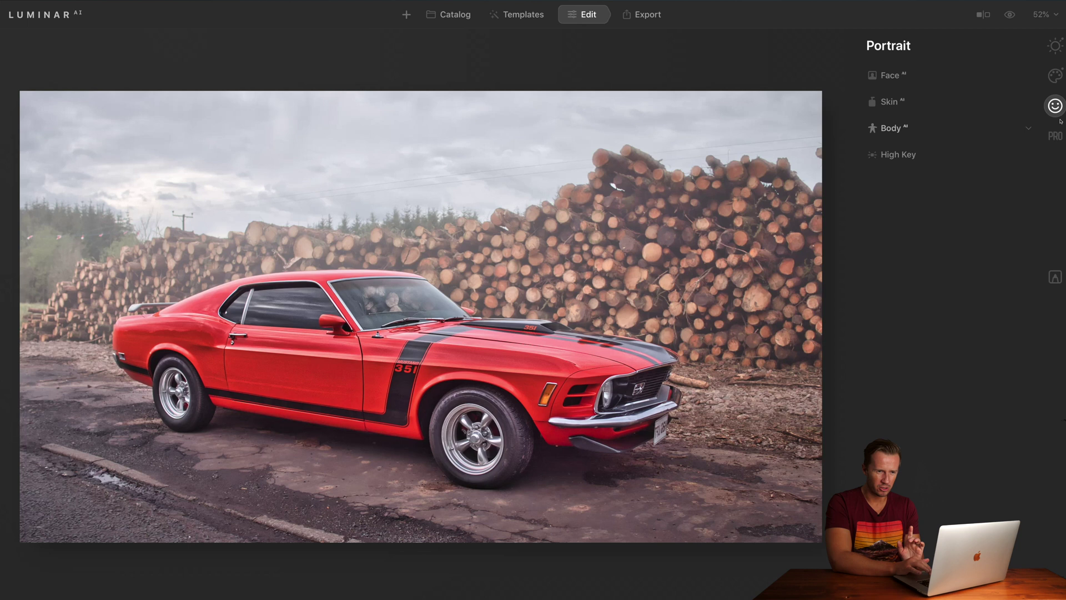
click(1055, 136)
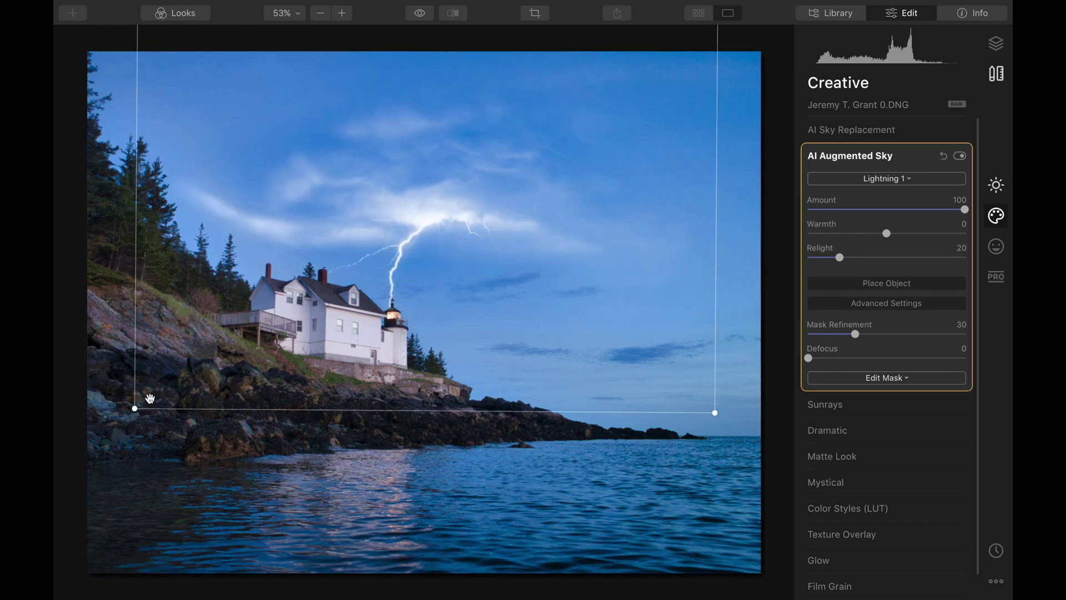
- Shrink the Lightning 1 object in the lighthouse photo's sky, shift it to the right, and finish placing it
drag(714, 409, 585, 300)
drag(407, 181, 469, 178)
click(908, 286)
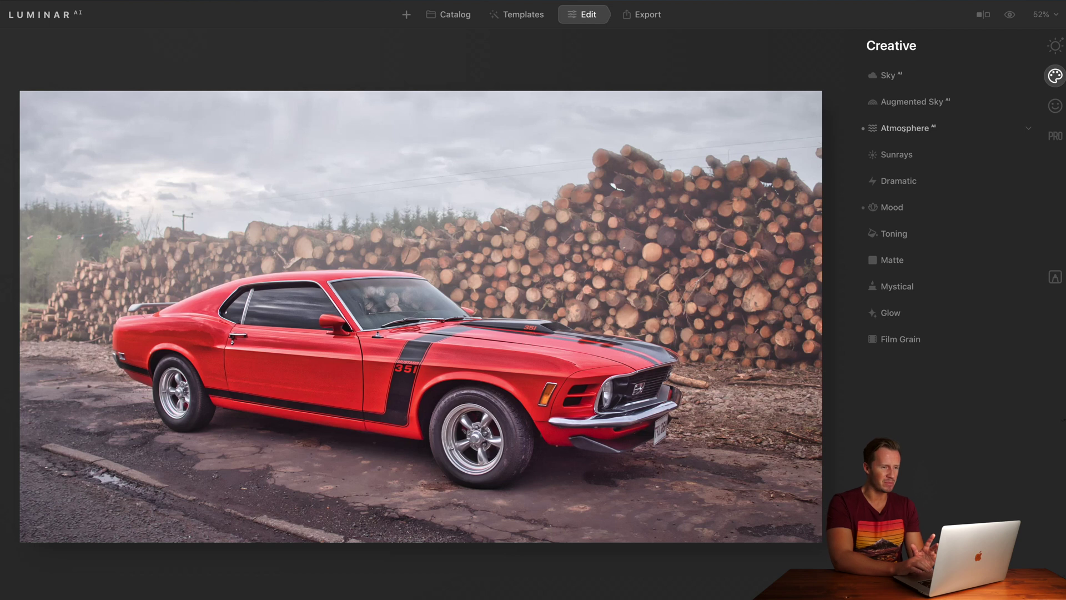
- Open the Atmosphere AI settings for the red car photo and switch the fog off and on to compare
click(904, 129)
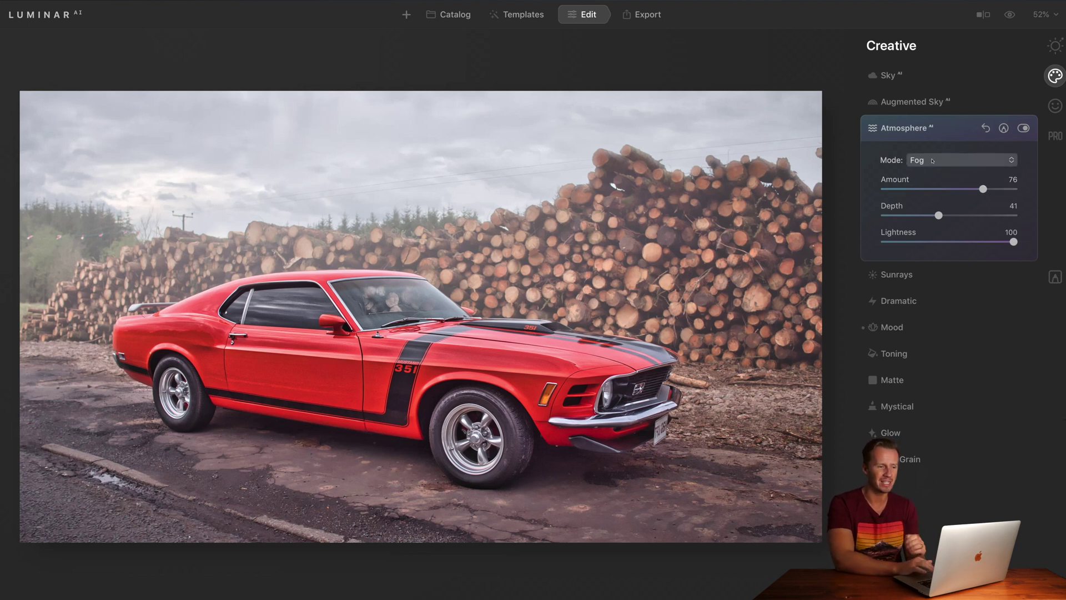
click(1019, 128)
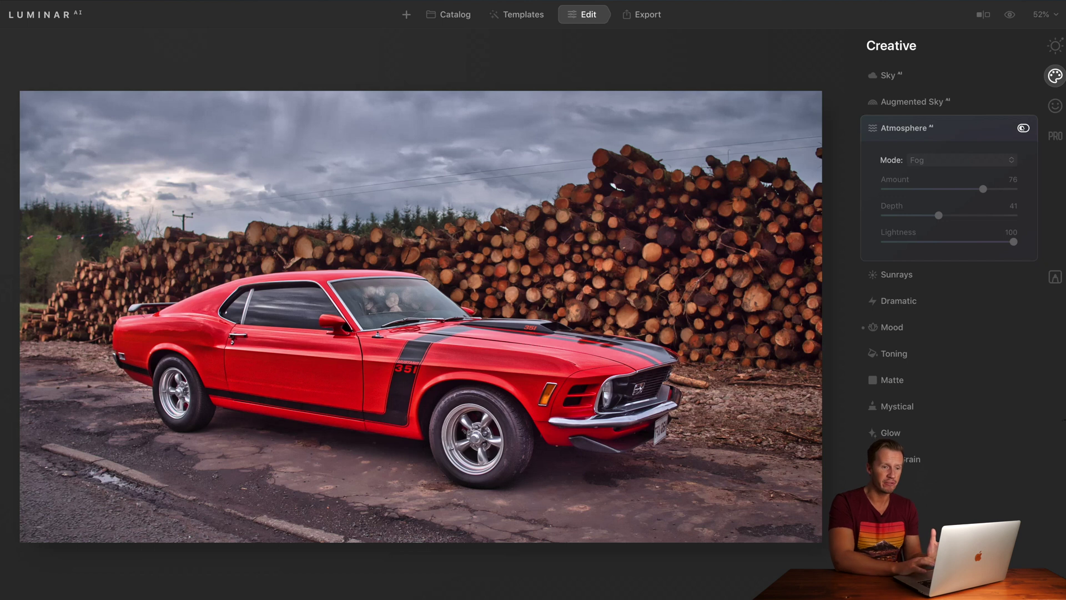
click(1021, 128)
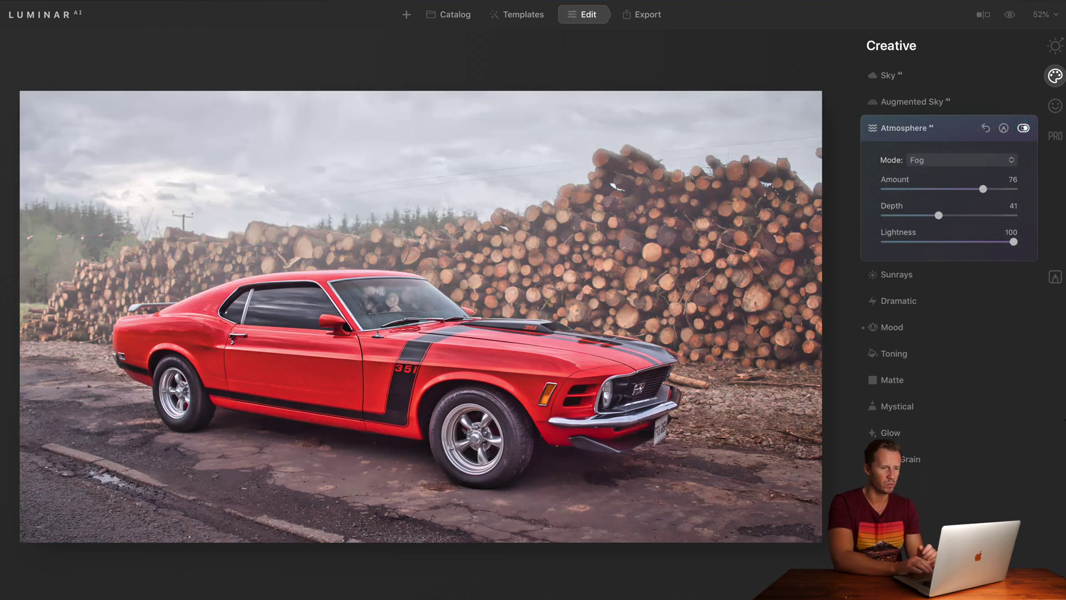
- Set the fog Amount to 80 on the red car photo, try Depth at 11, and raise Depth past the midpoint
mouse_move(983, 189)
mouse_down()
mouse_move(892, 190)
mouse_move(1005, 189)
mouse_move(988, 188)
mouse_up()
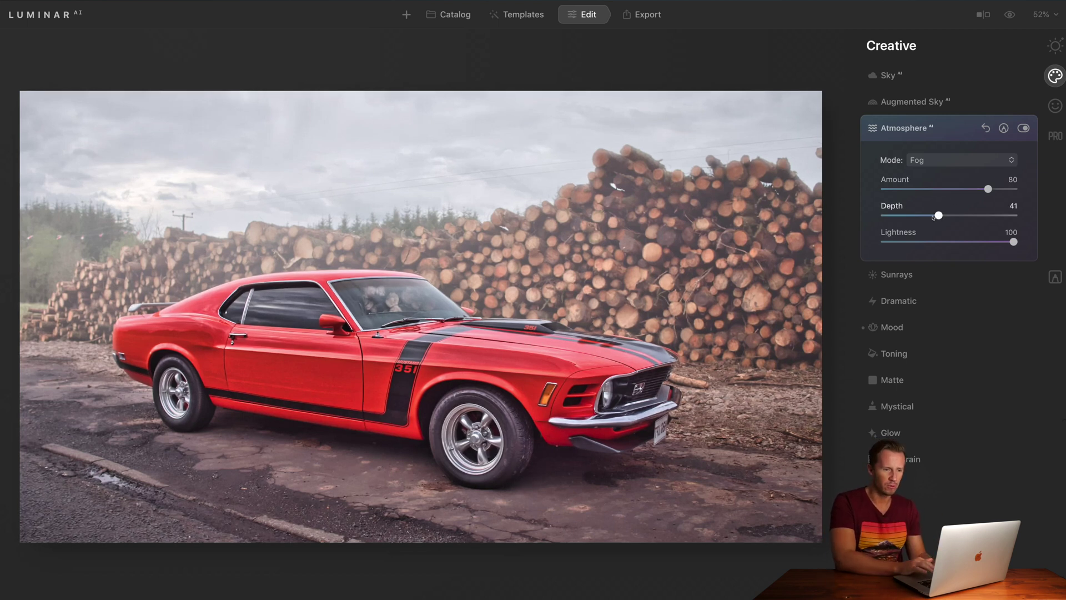
drag(937, 217, 899, 216)
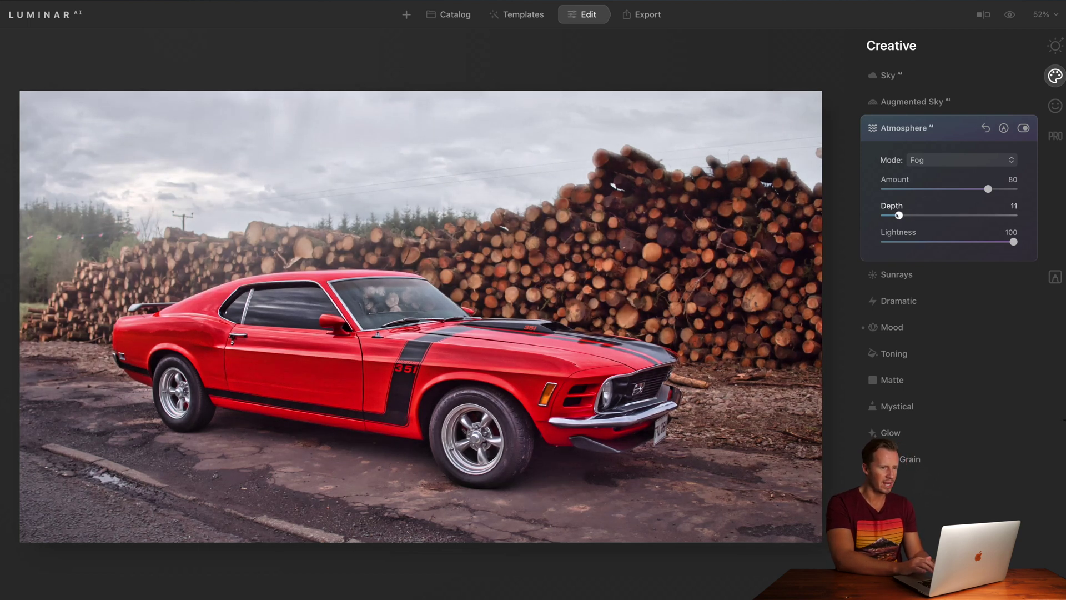
drag(899, 215, 962, 216)
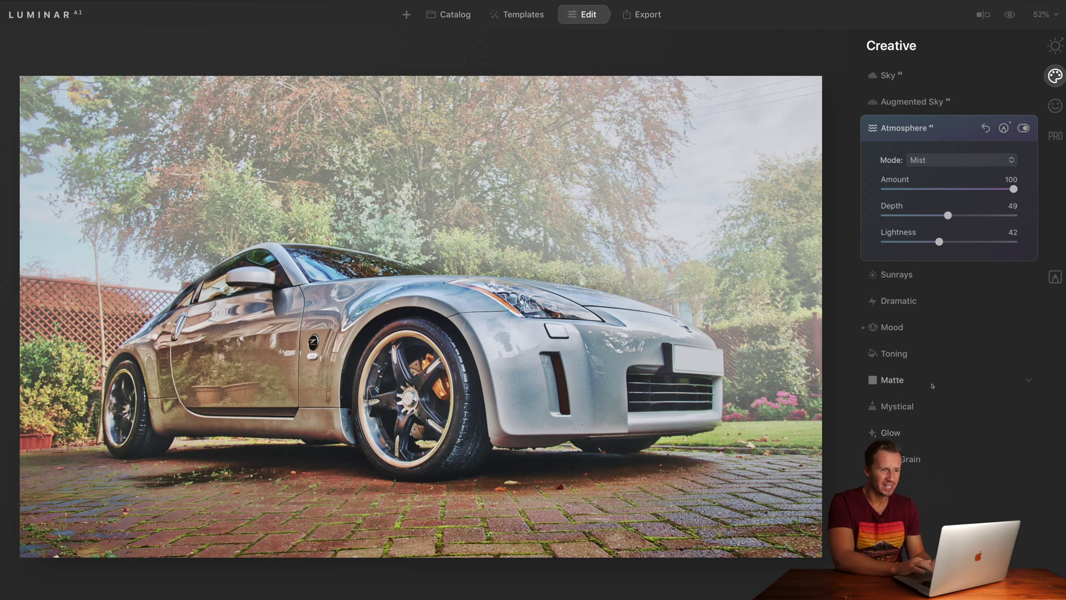
- Compare the silver car photo with its unedited original, and with its Atmosphere mist switched off and on
click(1007, 17)
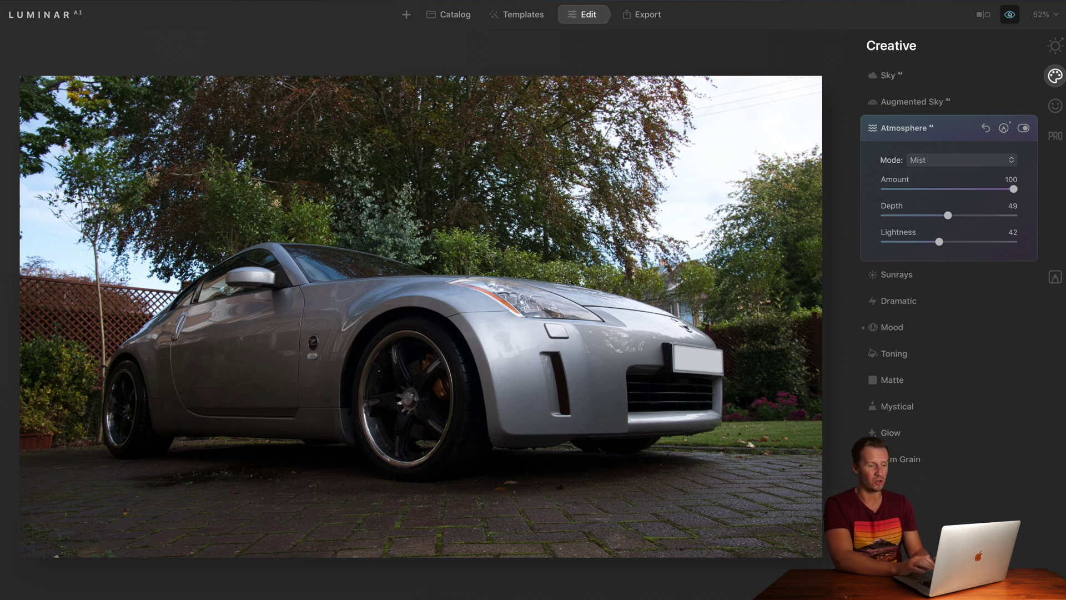
click(1009, 14)
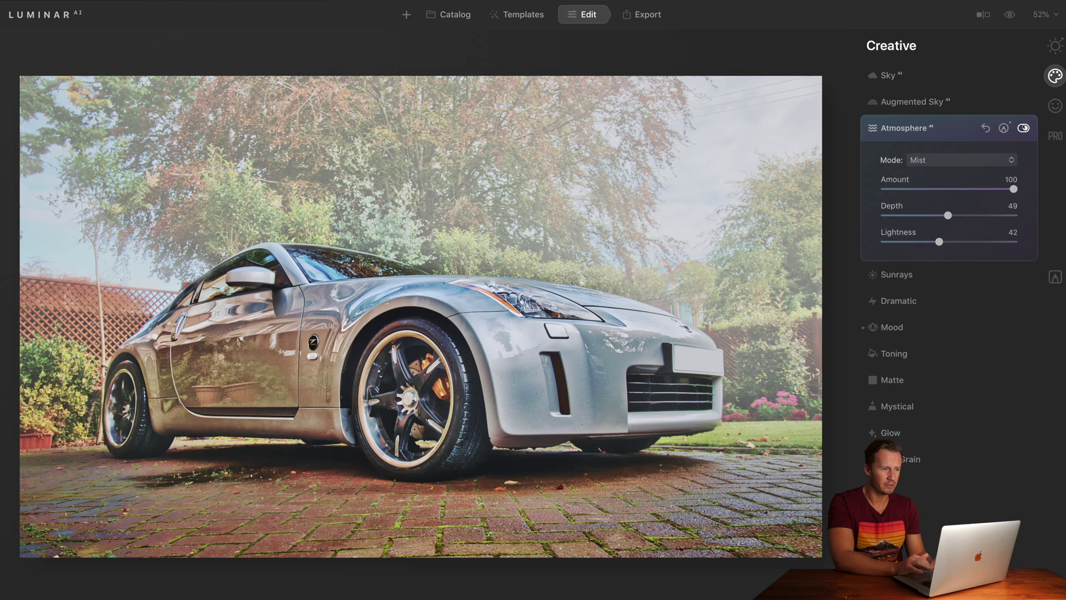
click(1023, 129)
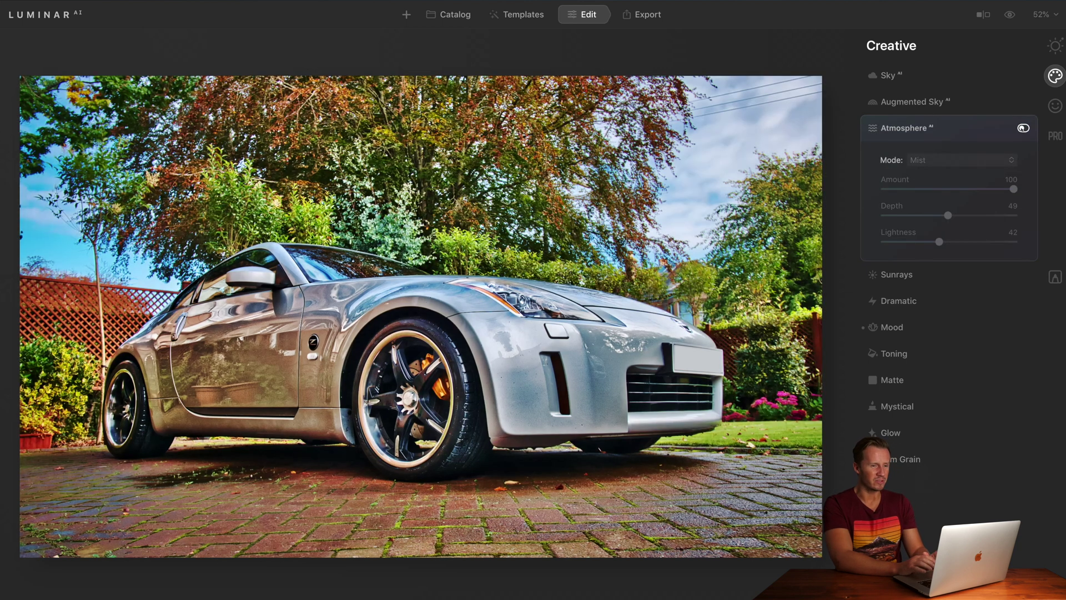
click(1023, 128)
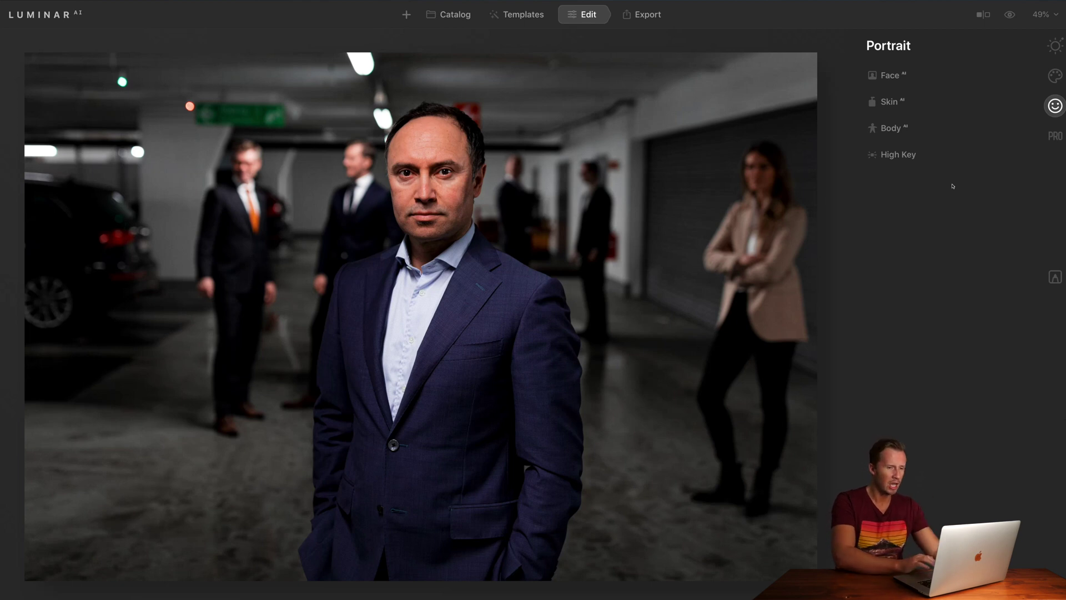
- With Face AI, try the man's Face Light at 100 before setting it to 31, and set Slim Face to 100
click(955, 76)
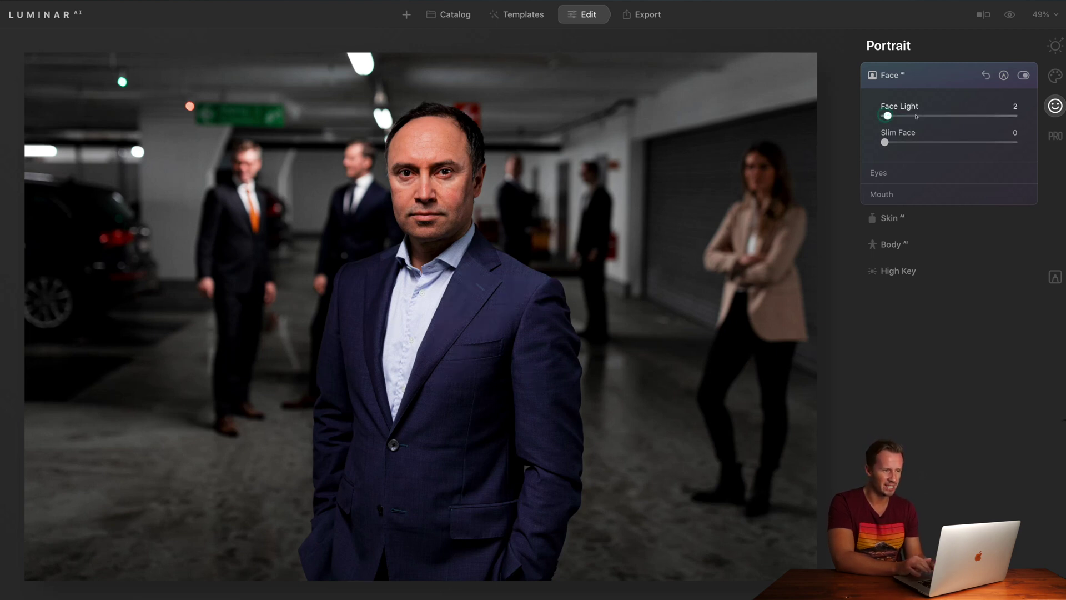
drag(884, 116, 1013, 115)
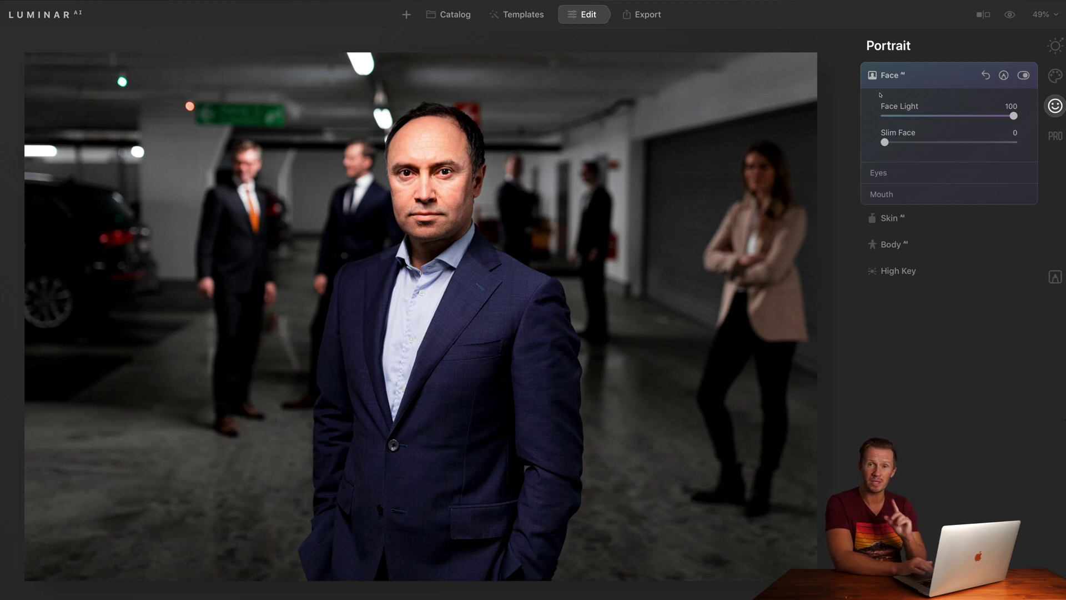
click(937, 116)
drag(937, 117, 923, 116)
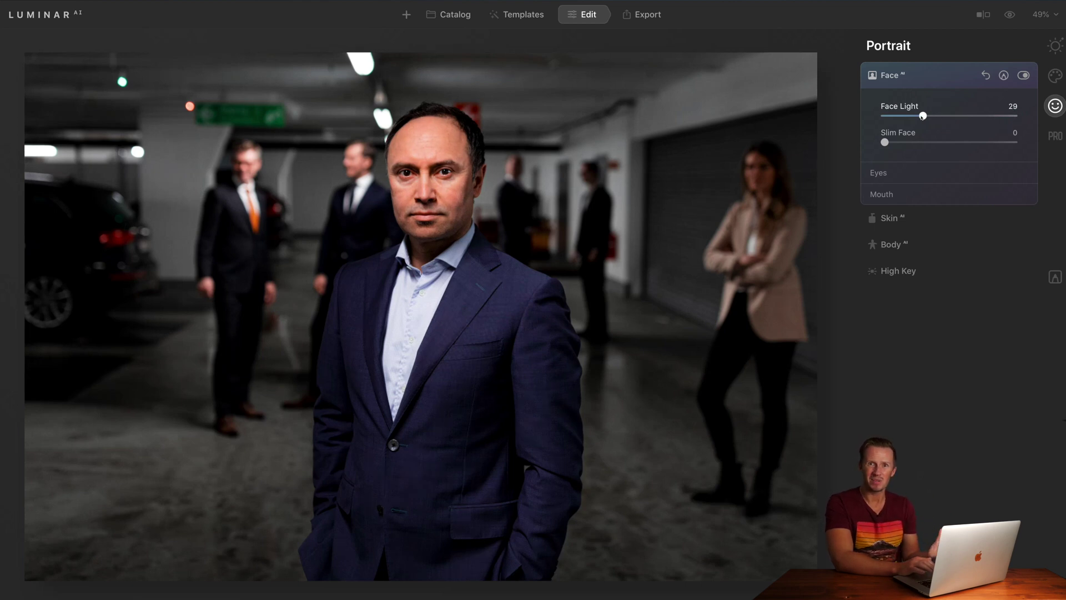
mouse_move(923, 116)
mouse_down()
mouse_move(906, 116)
mouse_move(942, 116)
mouse_move(906, 116)
mouse_move(926, 115)
mouse_up()
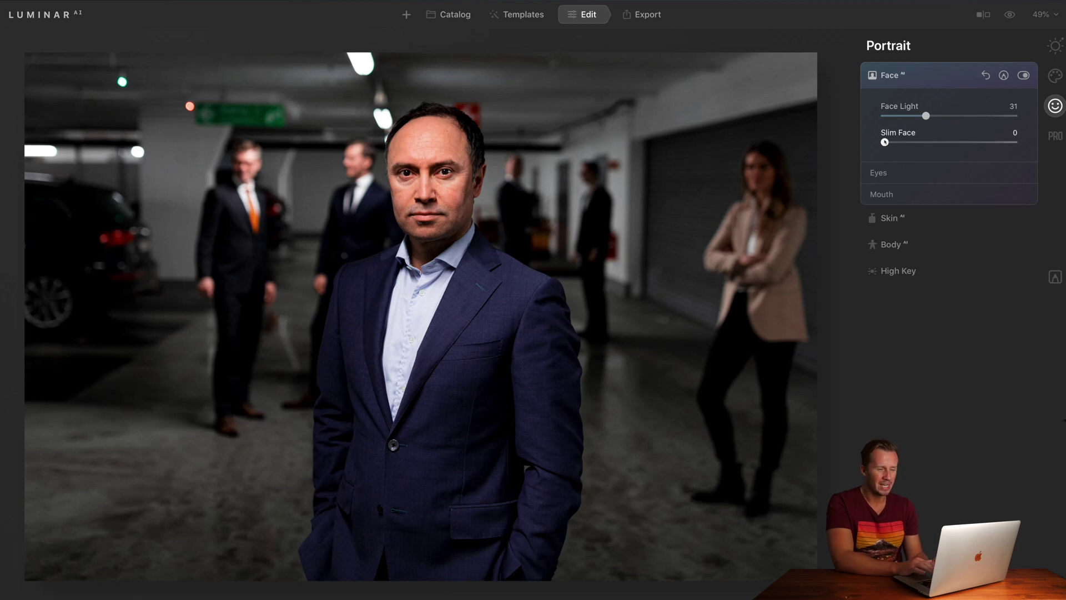
drag(884, 142, 1013, 143)
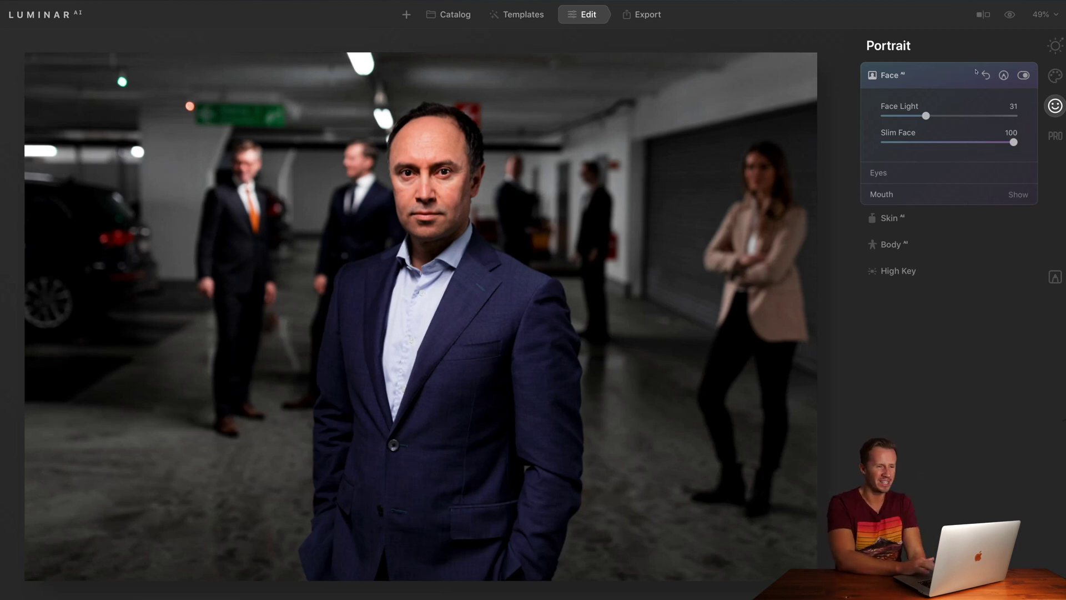
- Compare the suited man's Face AI edits with the unedited original photo twice
click(1009, 15)
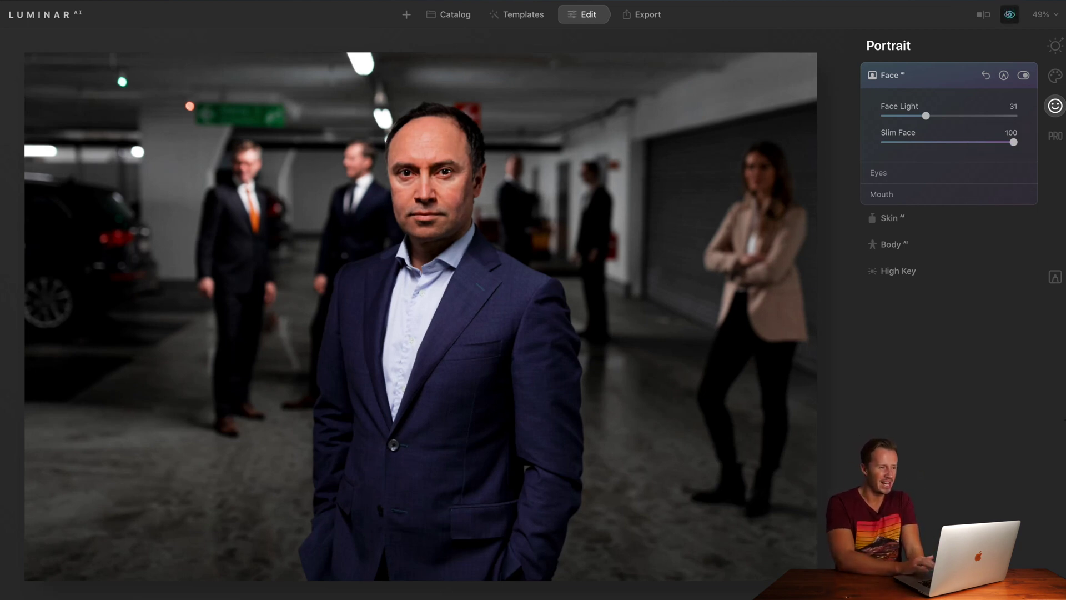
click(1010, 15)
click(1010, 14)
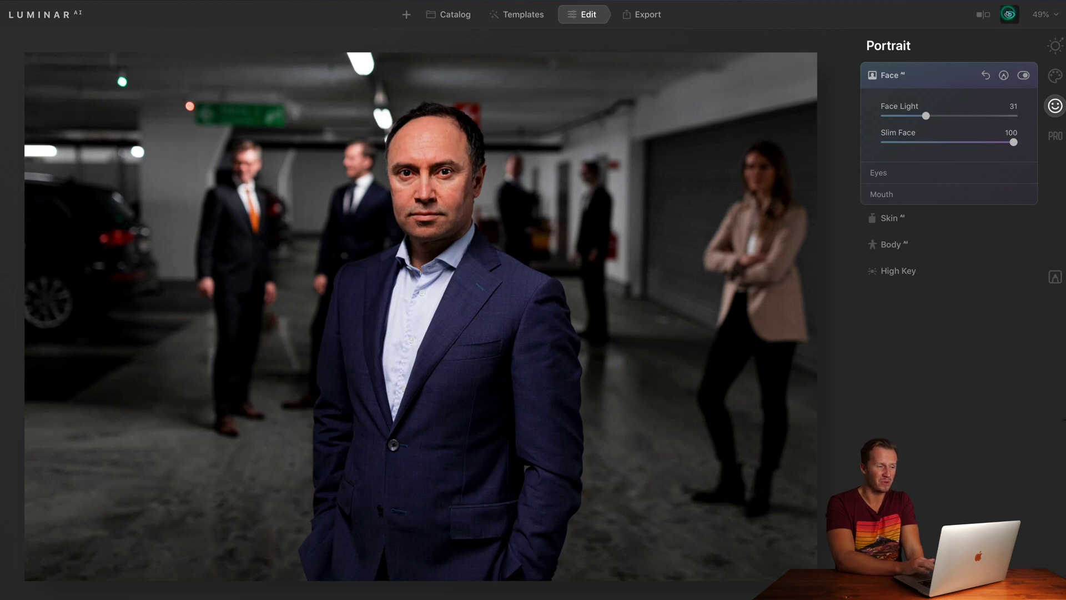
click(1009, 14)
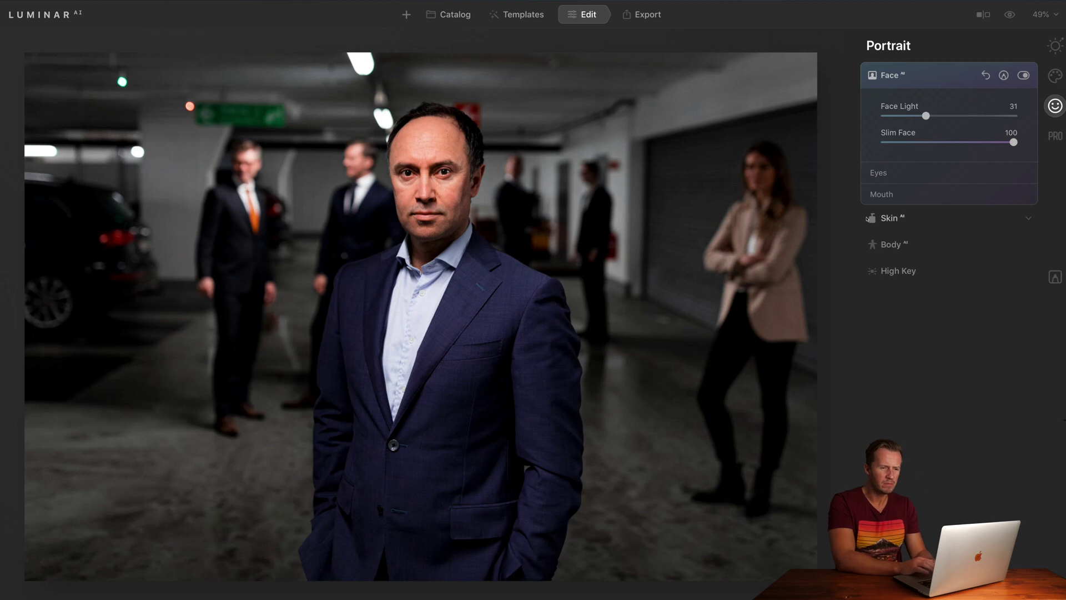
- In Body AI, set the suited man's Shape to 100 and Abdomen to 62, and compare with the original photo
click(883, 245)
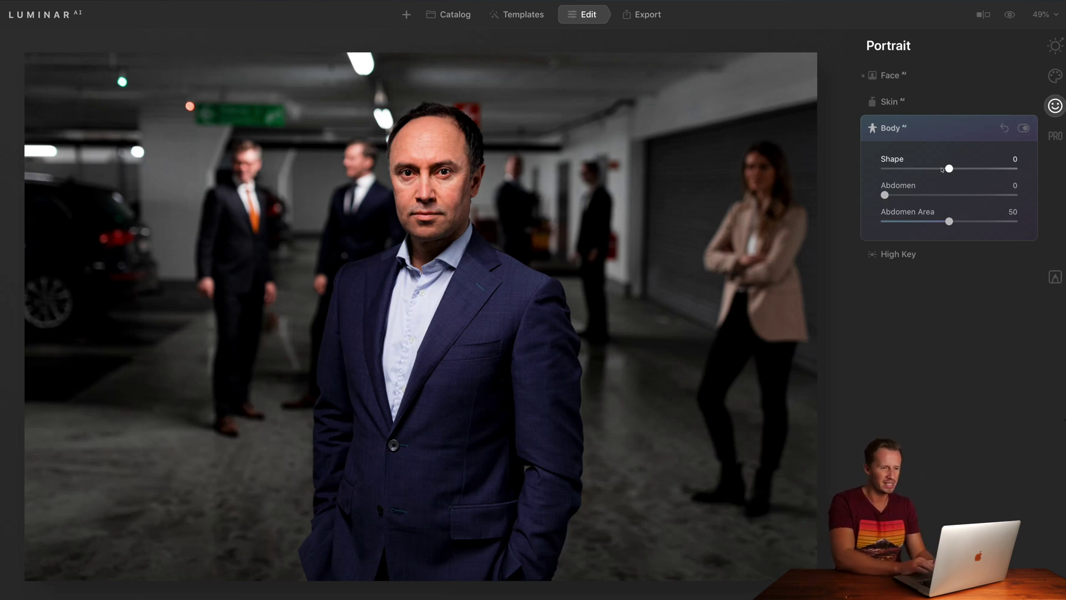
drag(949, 169, 1013, 168)
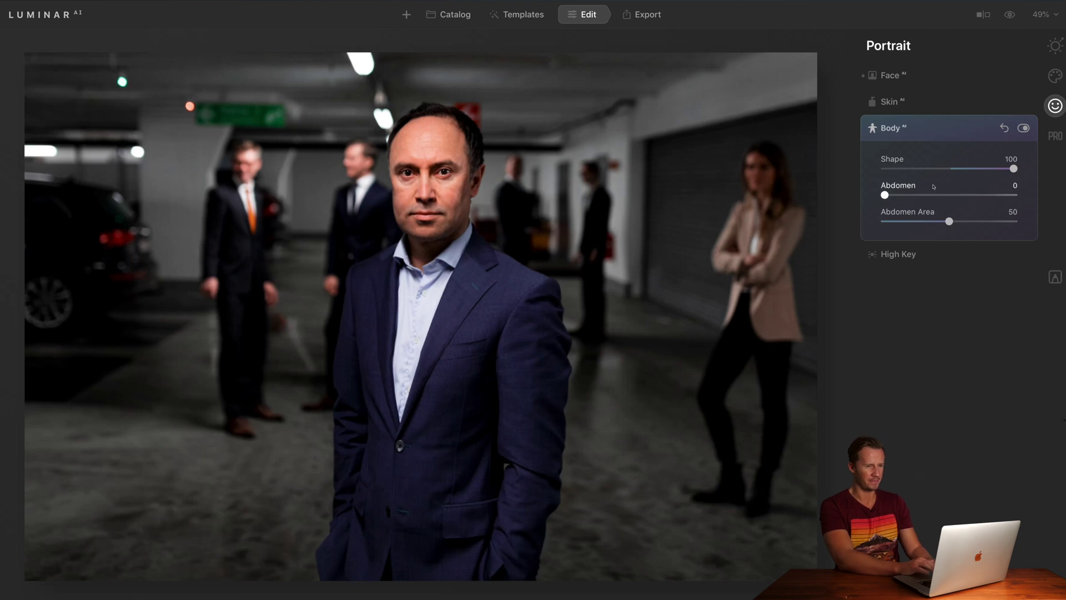
drag(885, 195, 966, 189)
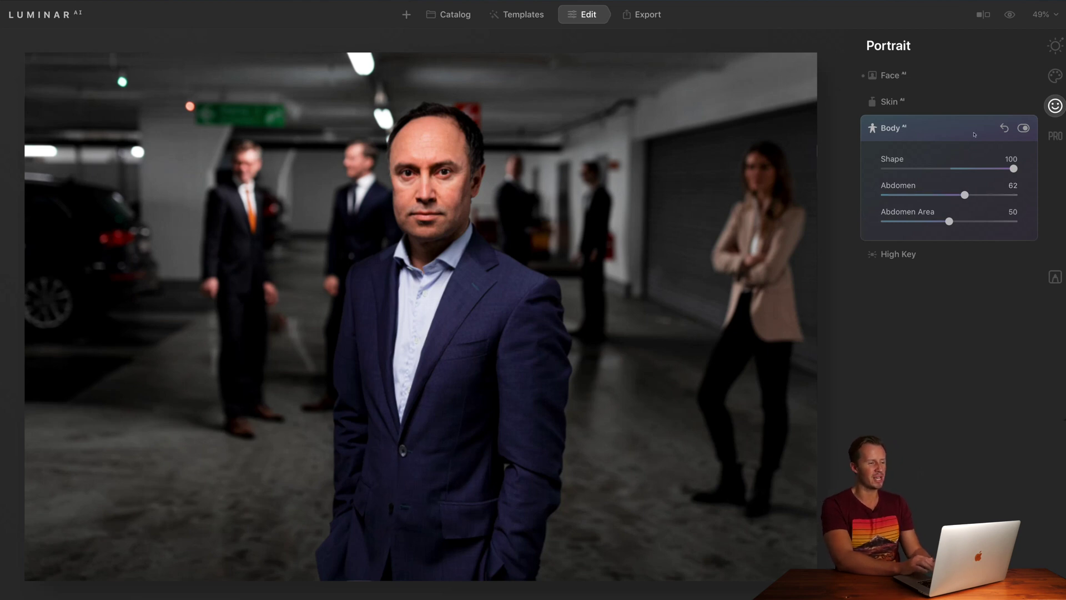
click(1009, 15)
click(1010, 14)
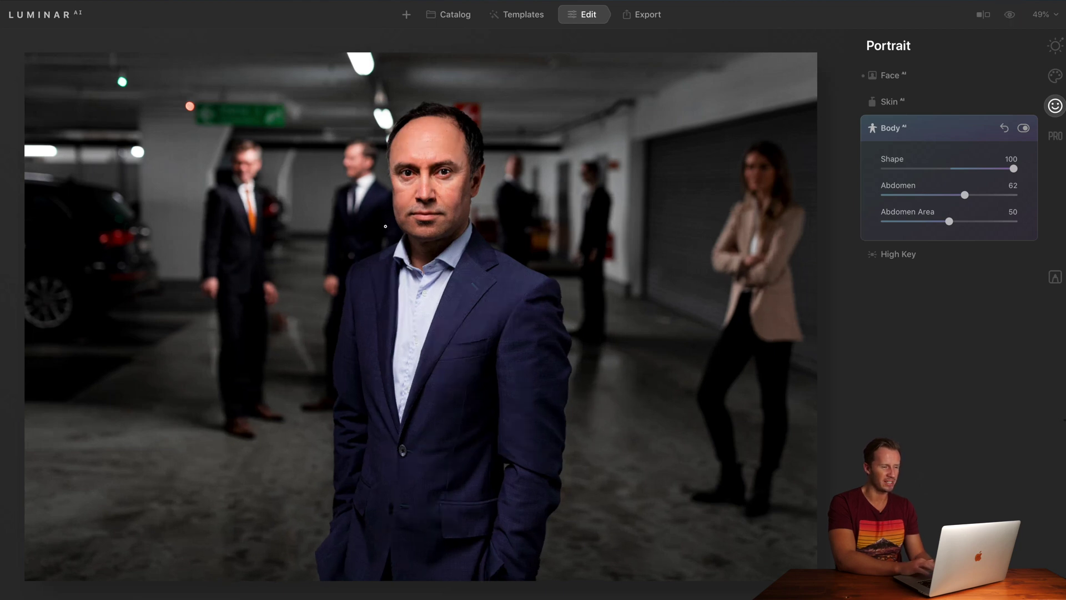
click(1009, 14)
click(1009, 14)
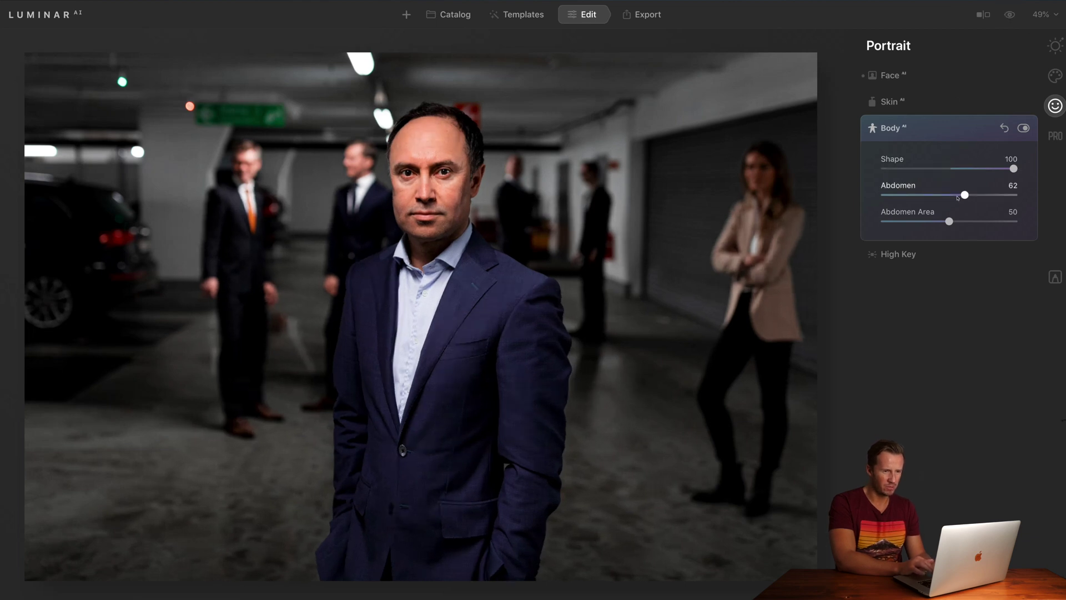
- Set the suited man's Abdomen to 30 and Shape to 31, and compare the subtler reshaping with the original photo
drag(965, 195, 924, 195)
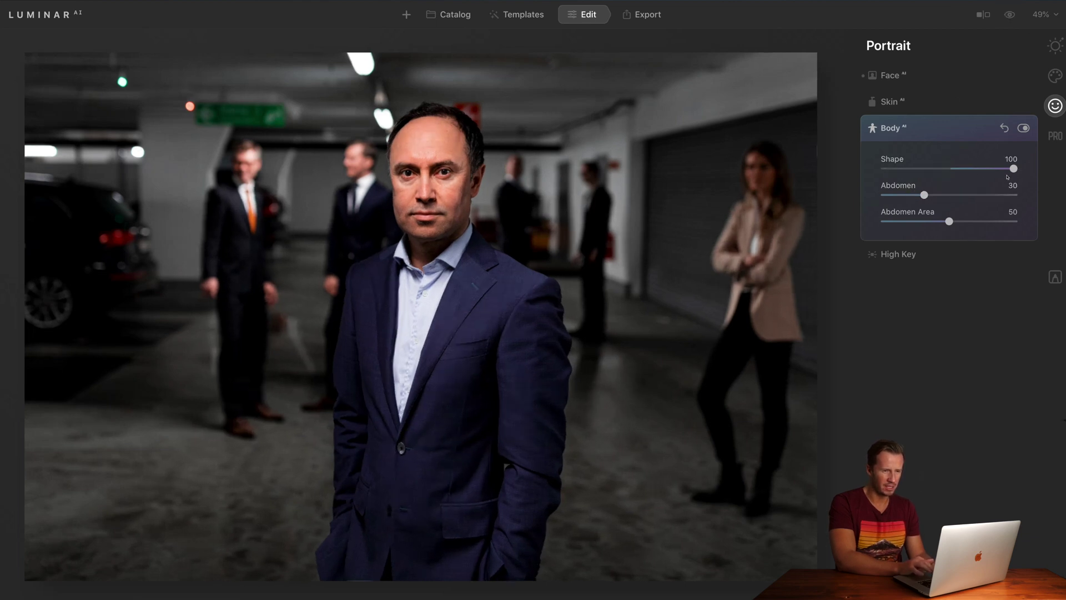
drag(1013, 168, 969, 168)
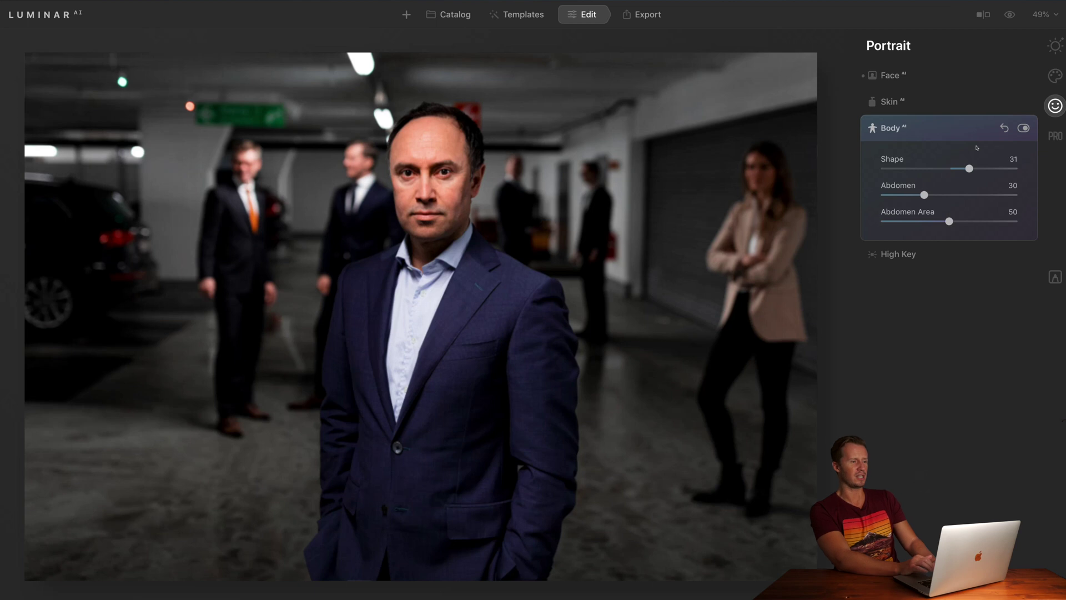
click(1008, 16)
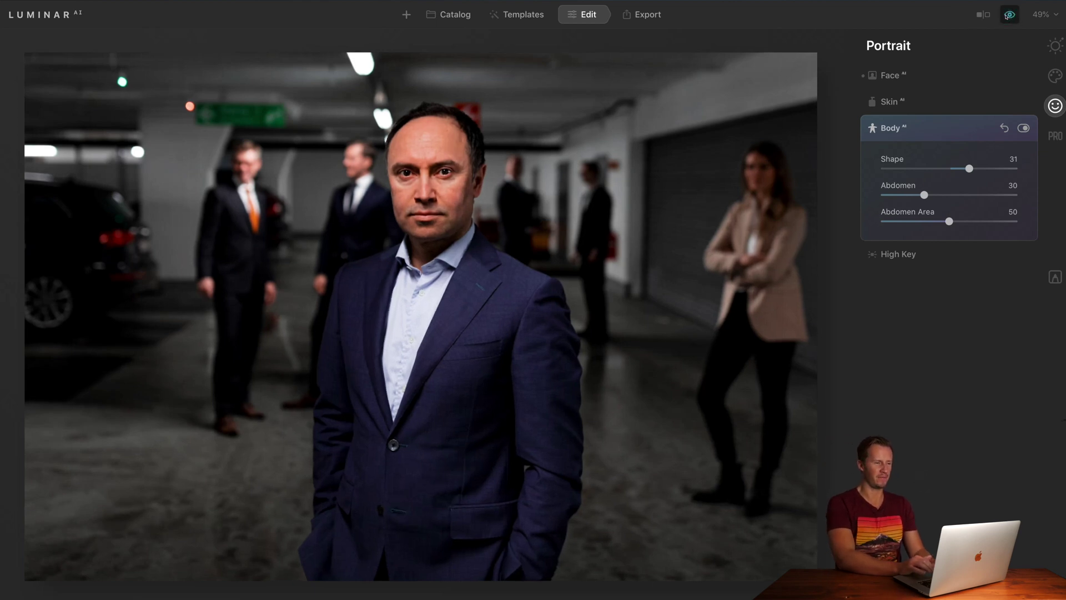
click(1008, 16)
click(1008, 15)
click(1008, 15)
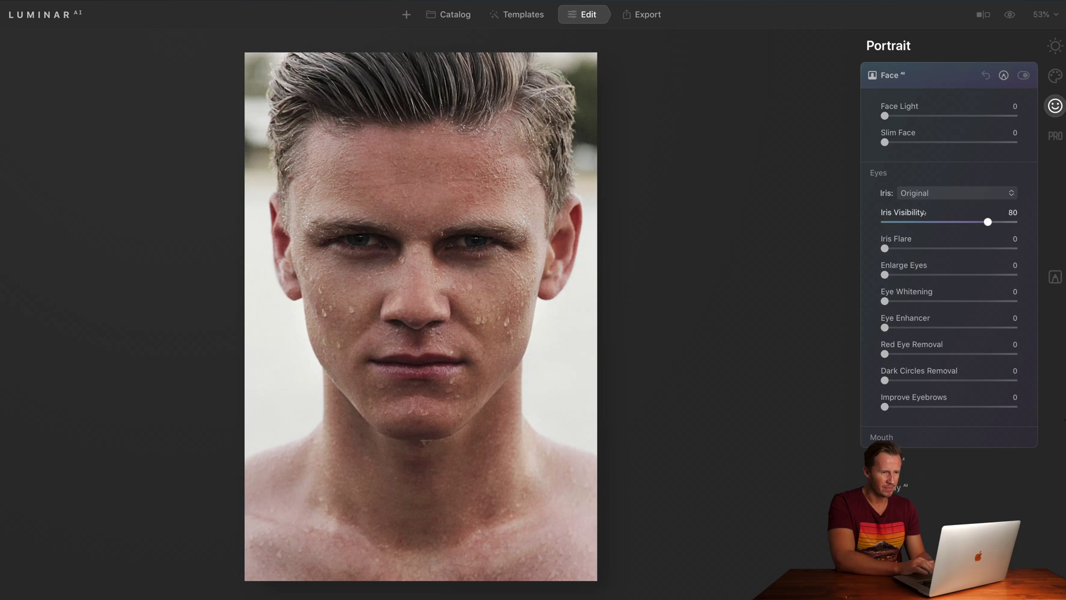
- Try the Blue, Brown, Green and Owl iris colours on the close-up portrait of the wet-faced man
click(923, 193)
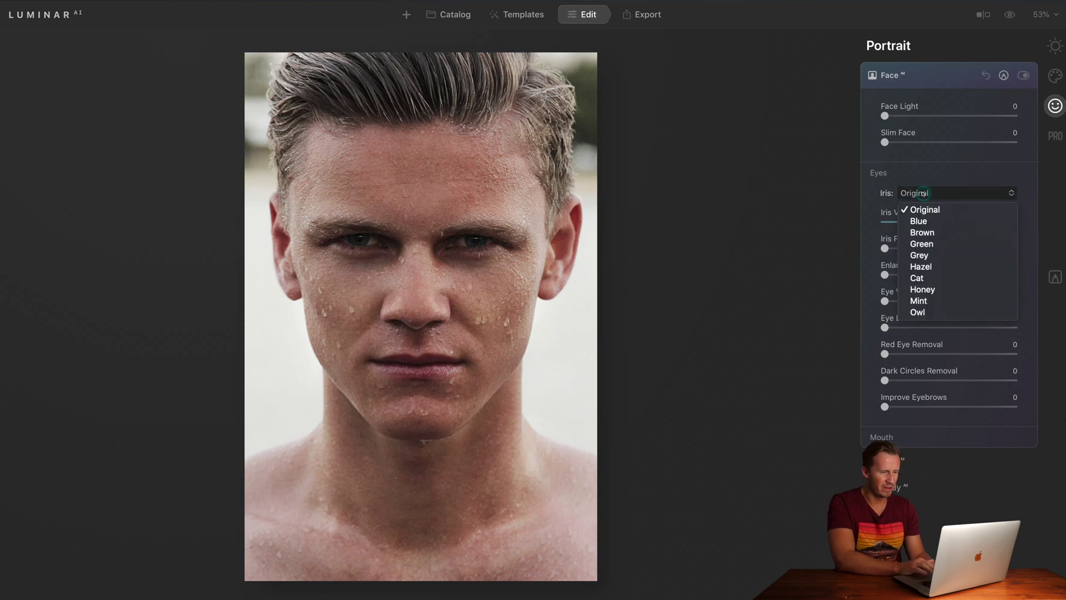
click(917, 221)
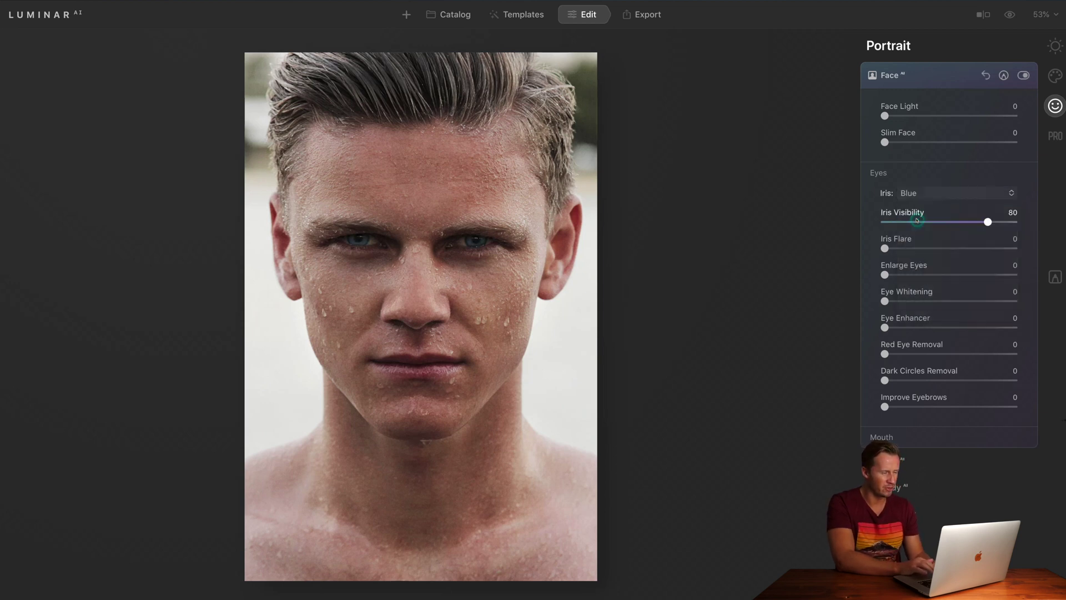
click(939, 189)
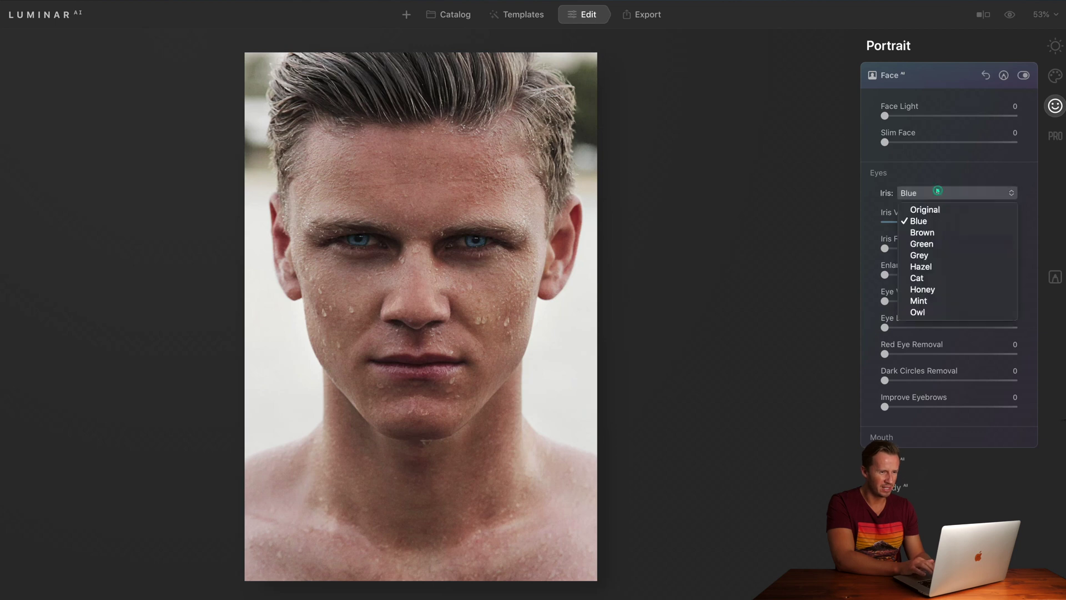
click(921, 232)
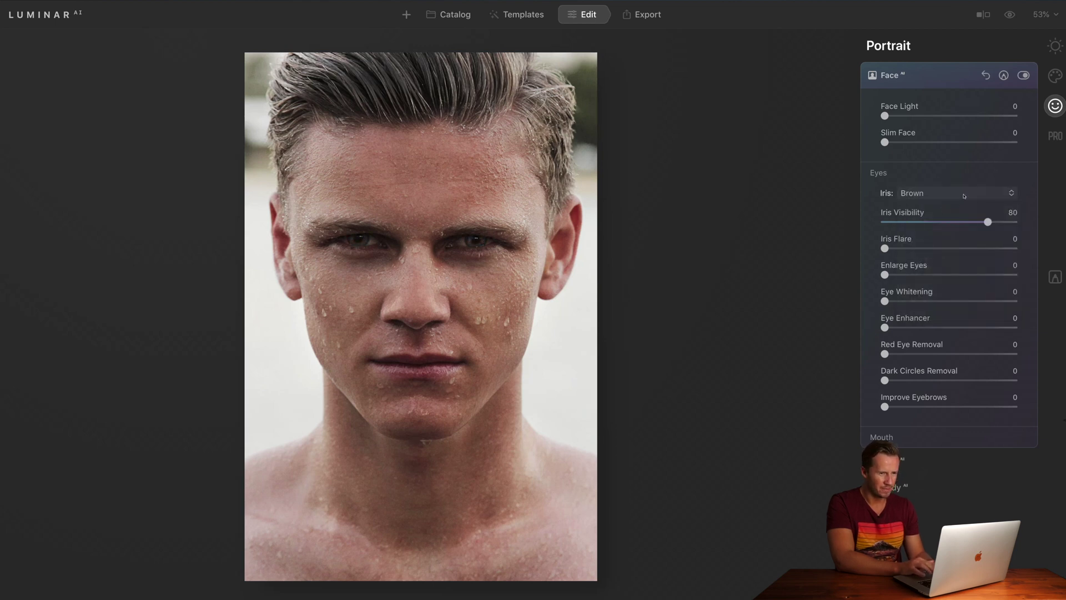
click(933, 193)
click(927, 245)
click(938, 193)
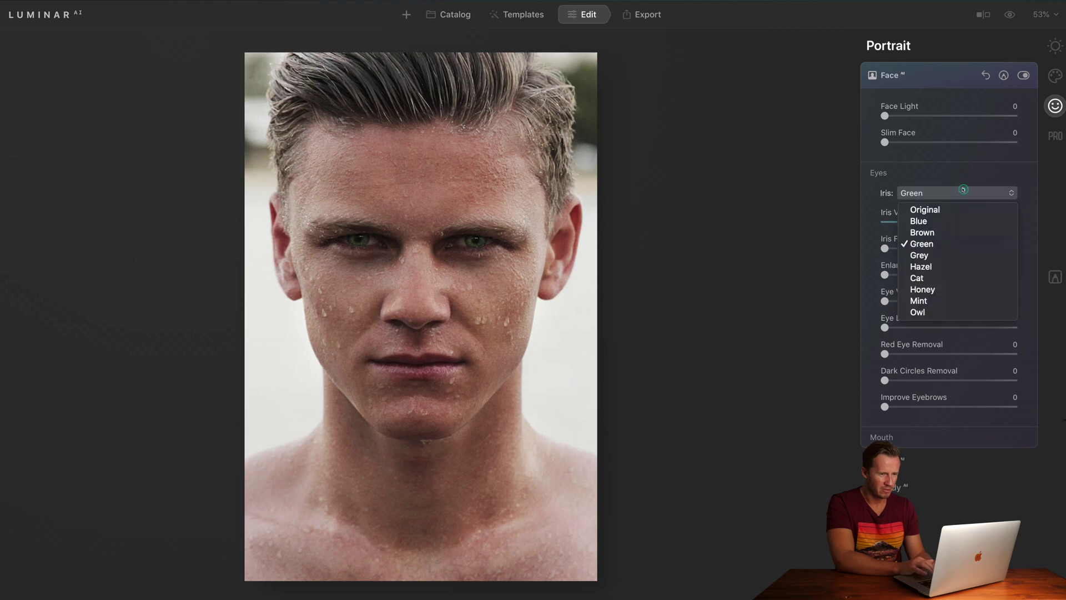
click(911, 312)
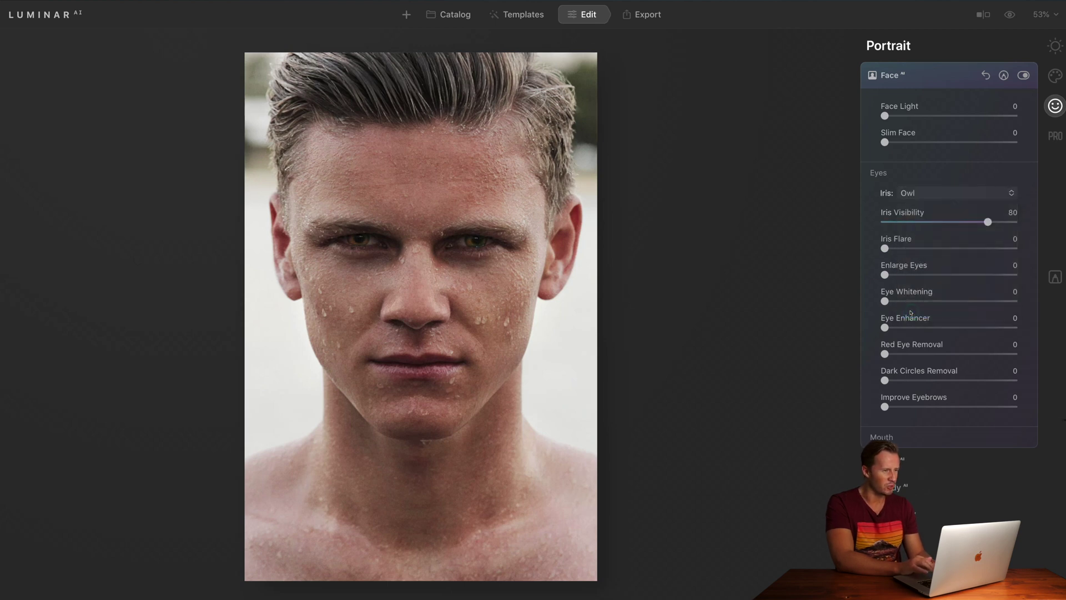
- Set the iris colour to Blue, try Iris Visibility at 37 before setting it to 24, and compare with the original
click(947, 192)
click(919, 221)
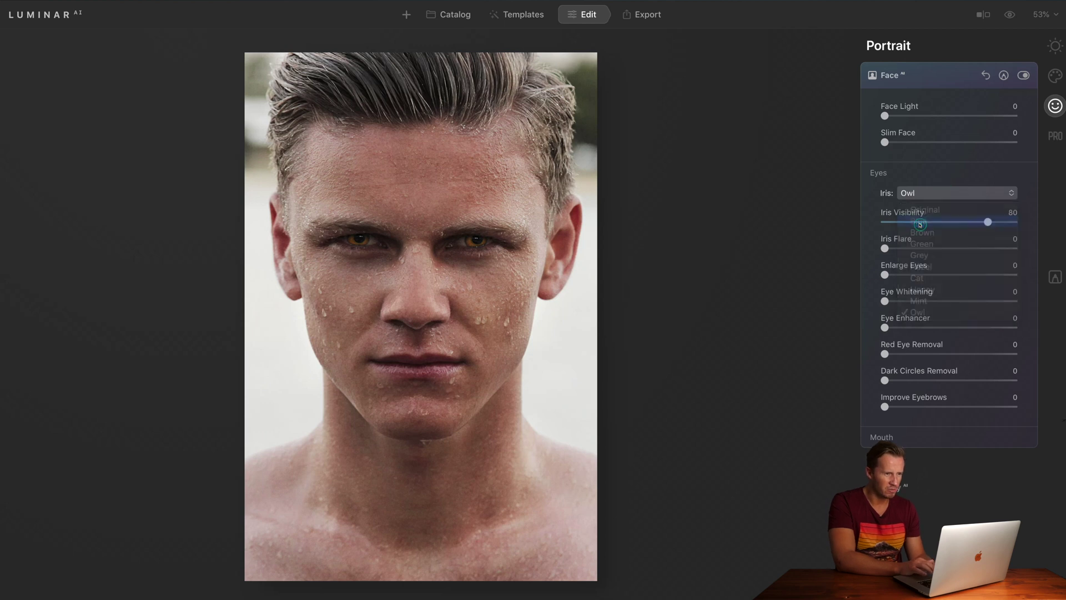
drag(988, 222, 930, 224)
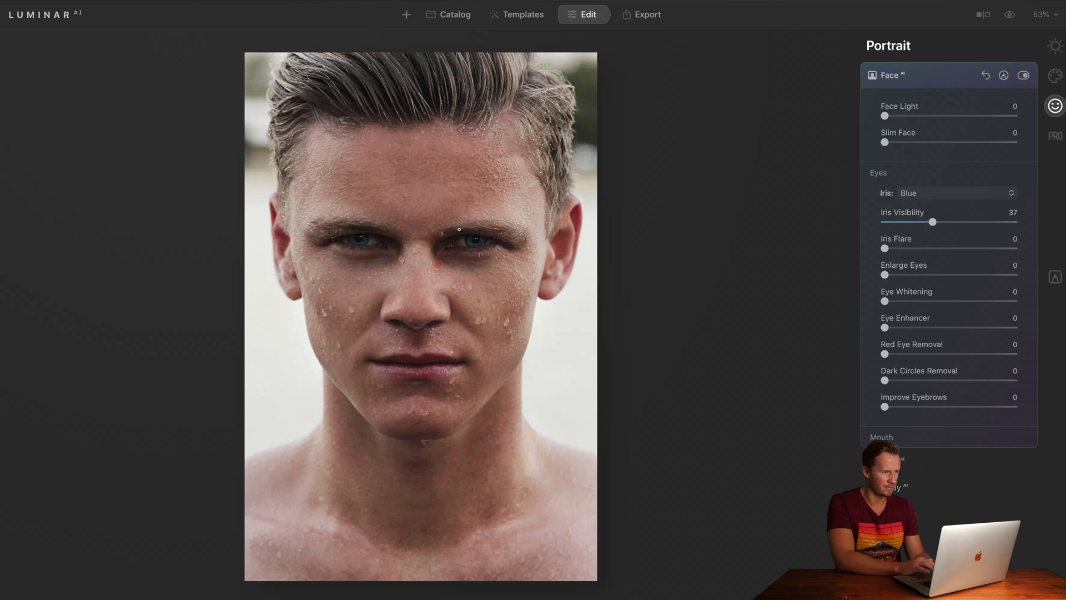
double_click(405, 240)
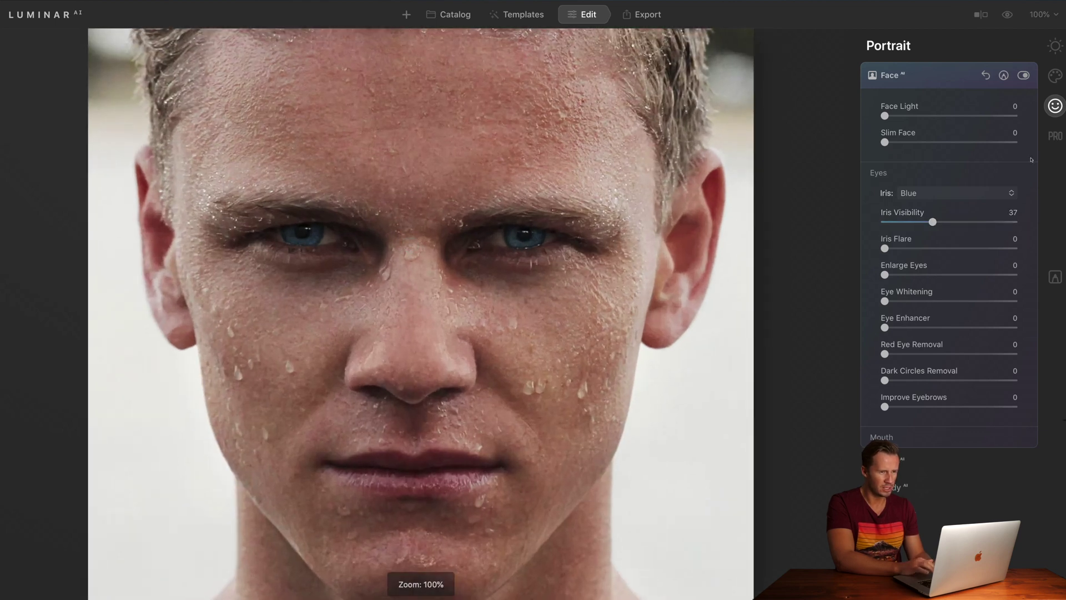
drag(932, 221, 916, 222)
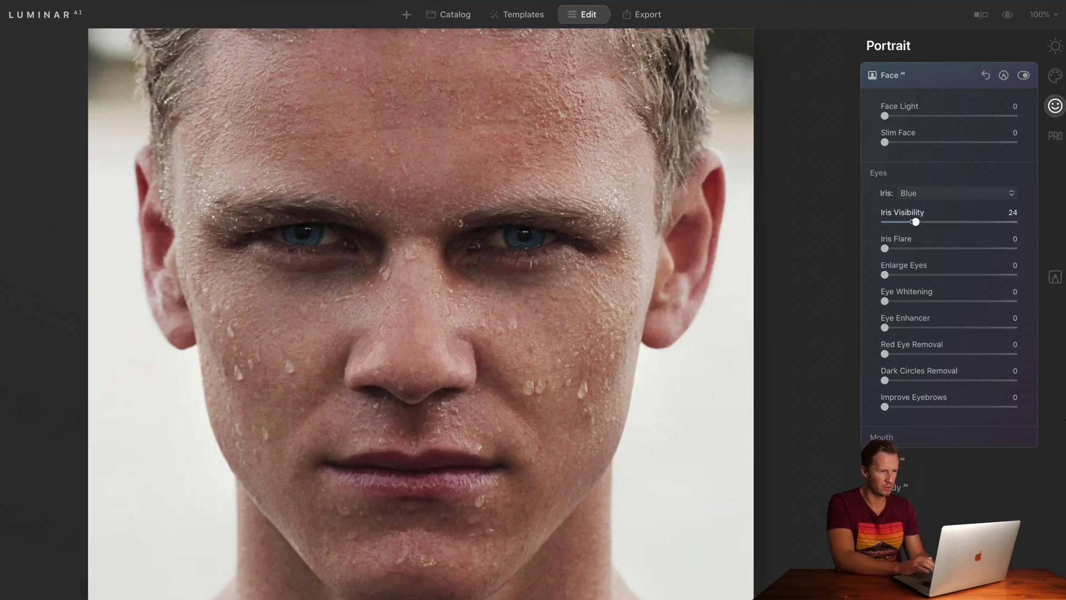
click(1007, 15)
click(1006, 14)
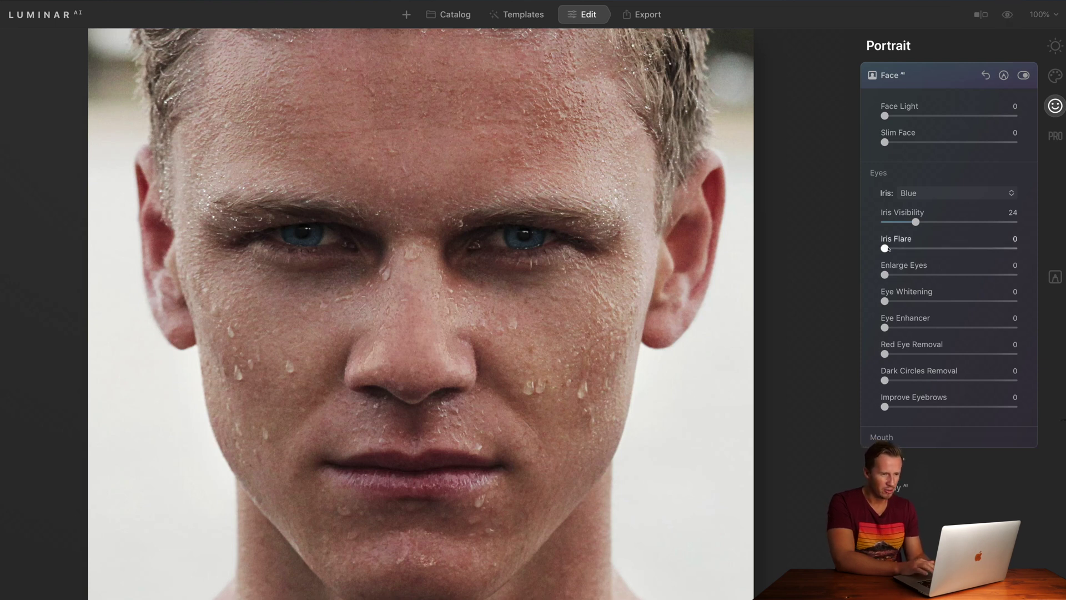
- Try Iris Flare at 61 before setting it to 37, and change the iris colour to Brown, comparing it with the original
drag(895, 249, 964, 248)
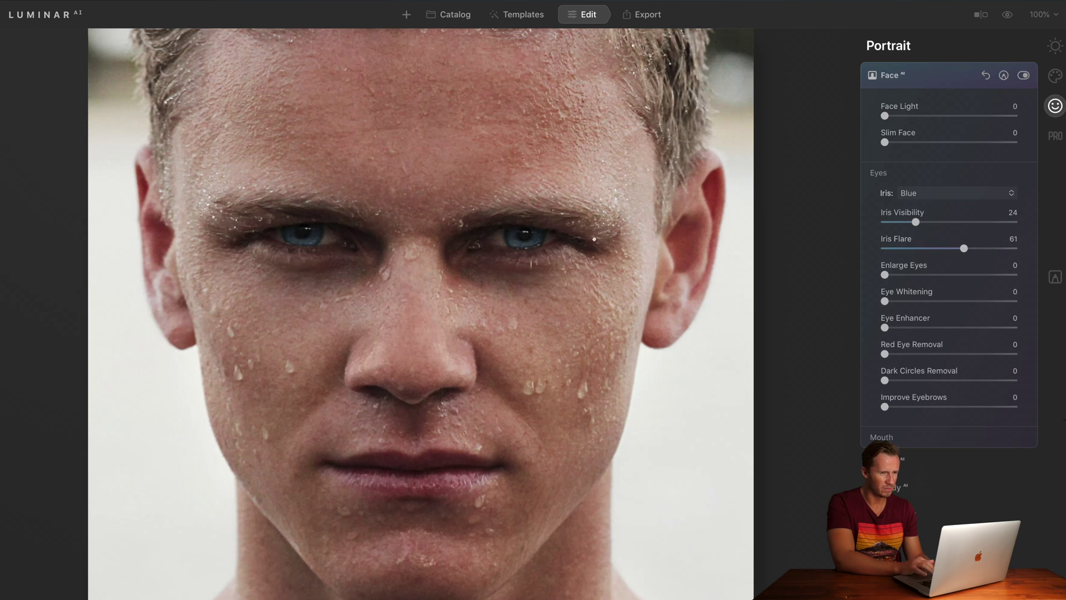
drag(964, 248, 933, 249)
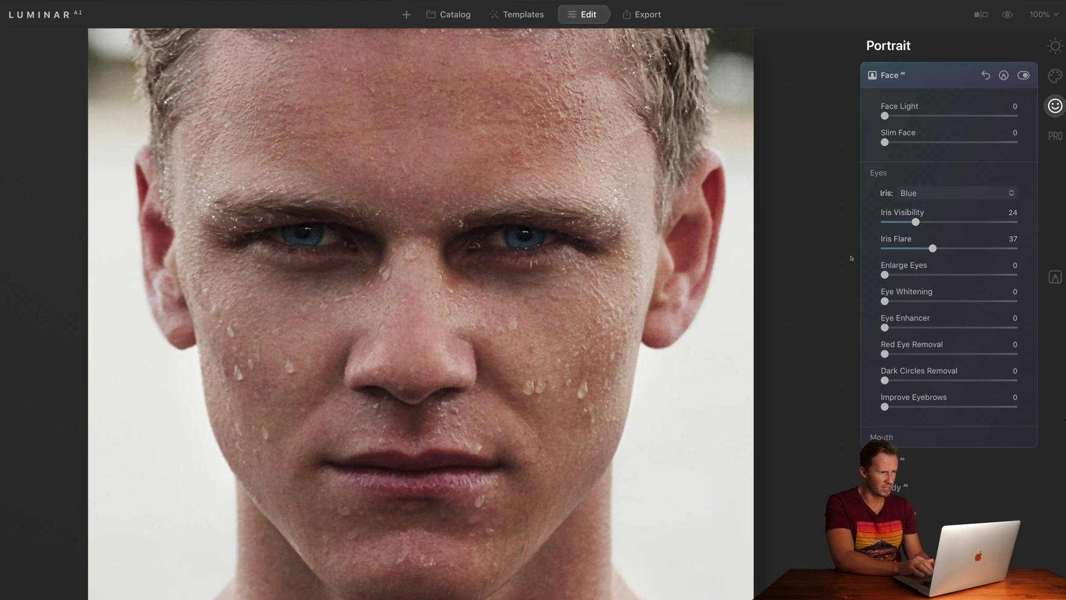
click(924, 195)
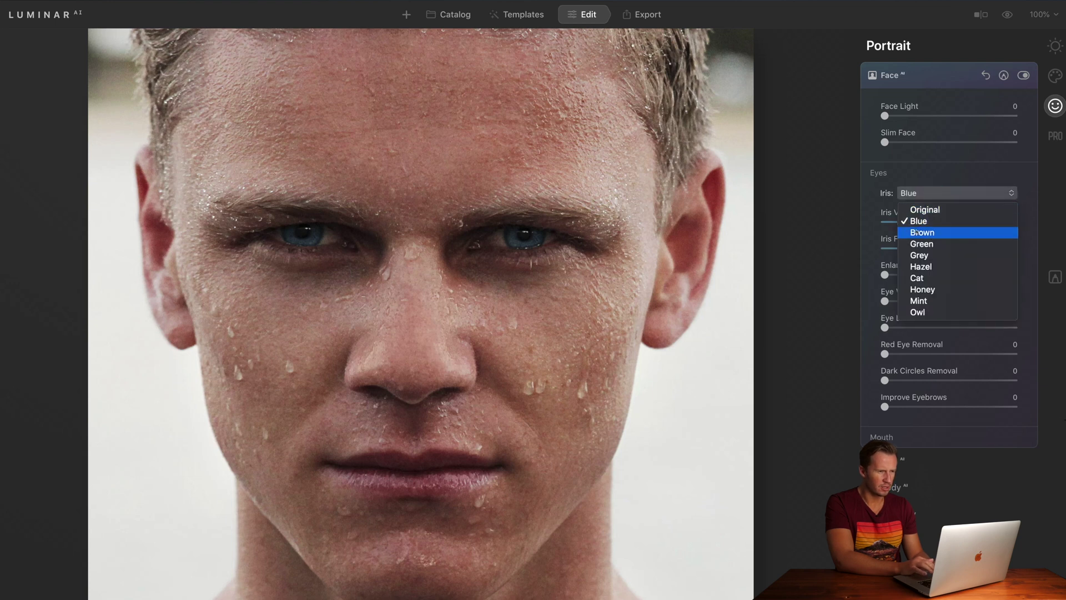
click(917, 231)
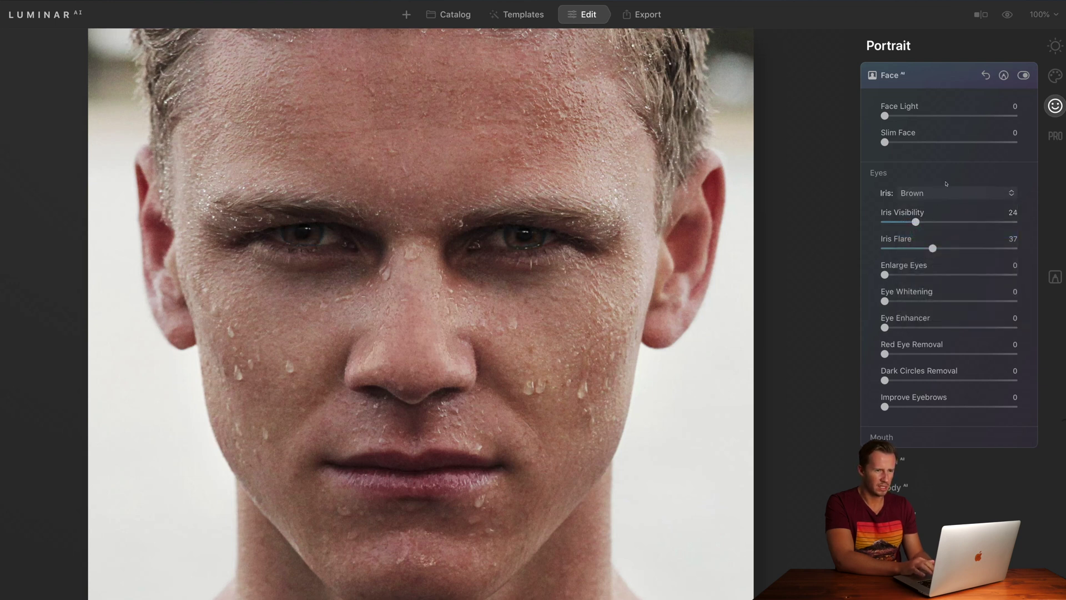
click(1007, 15)
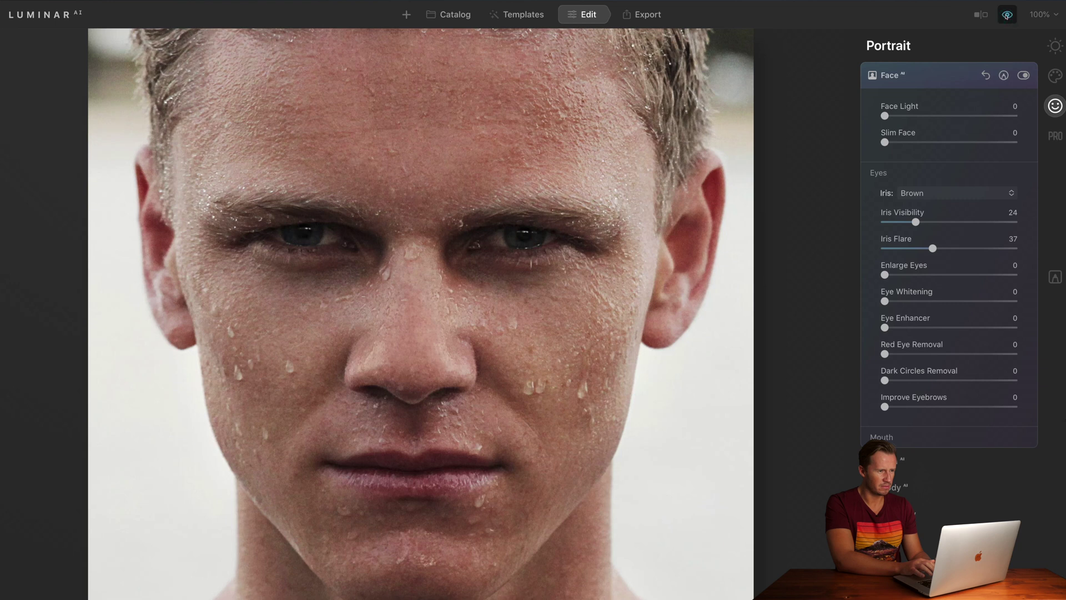
click(1007, 15)
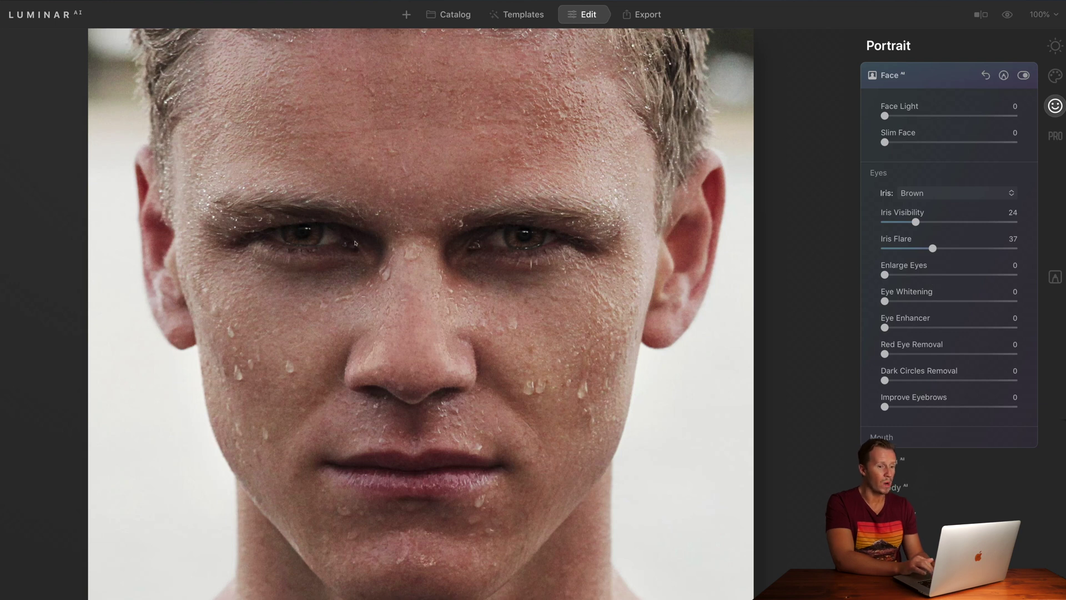
- Try Eye Whitening at 100, set it to 41 with the whole portrait in view, and compare with the original
drag(884, 301, 1035, 300)
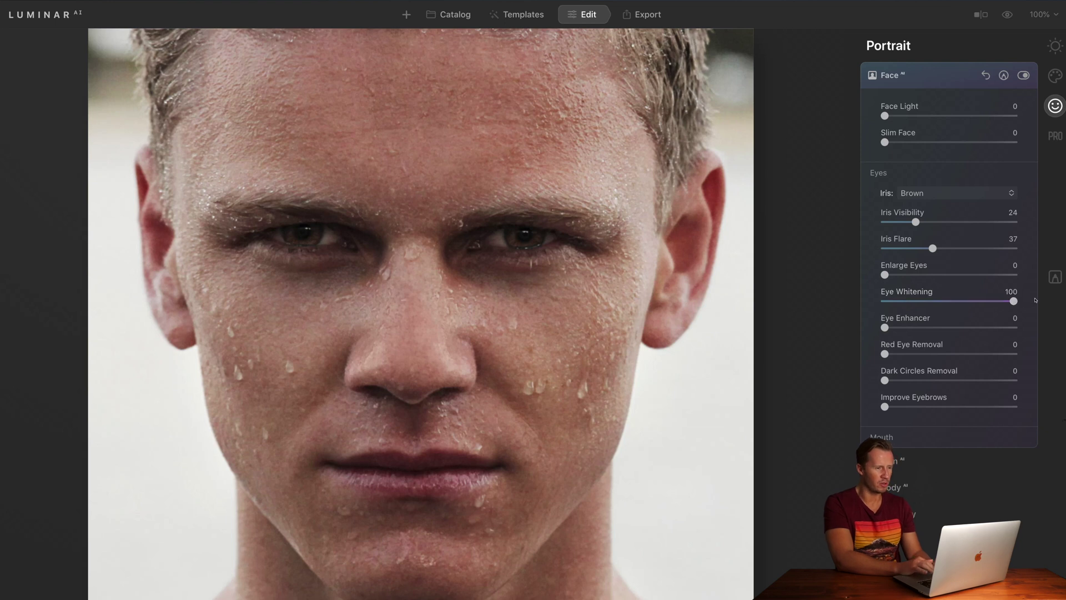
key(super+0)
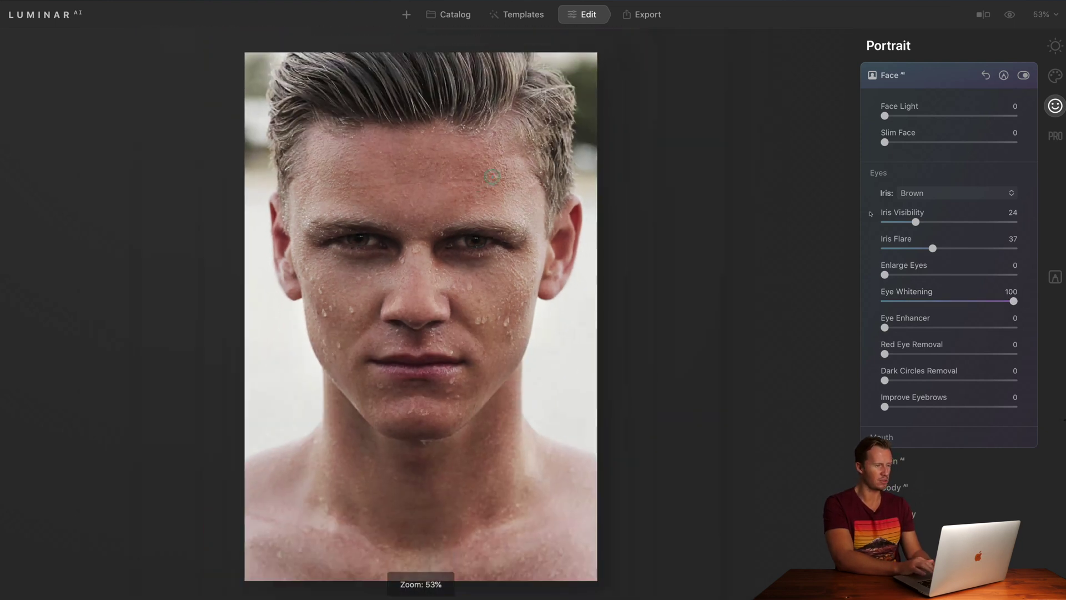
drag(1012, 303, 937, 301)
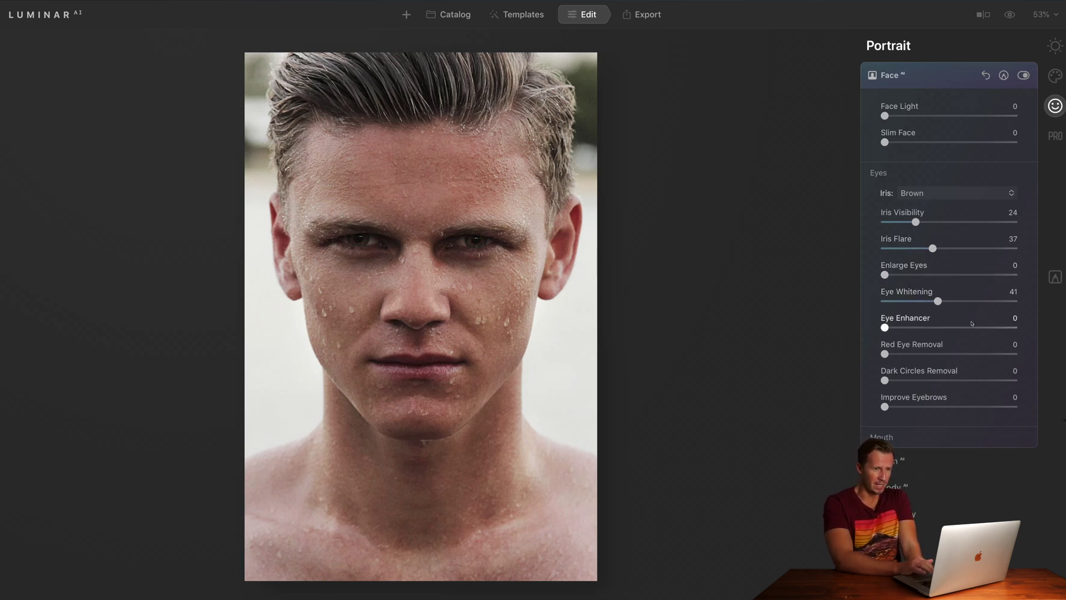
click(1009, 15)
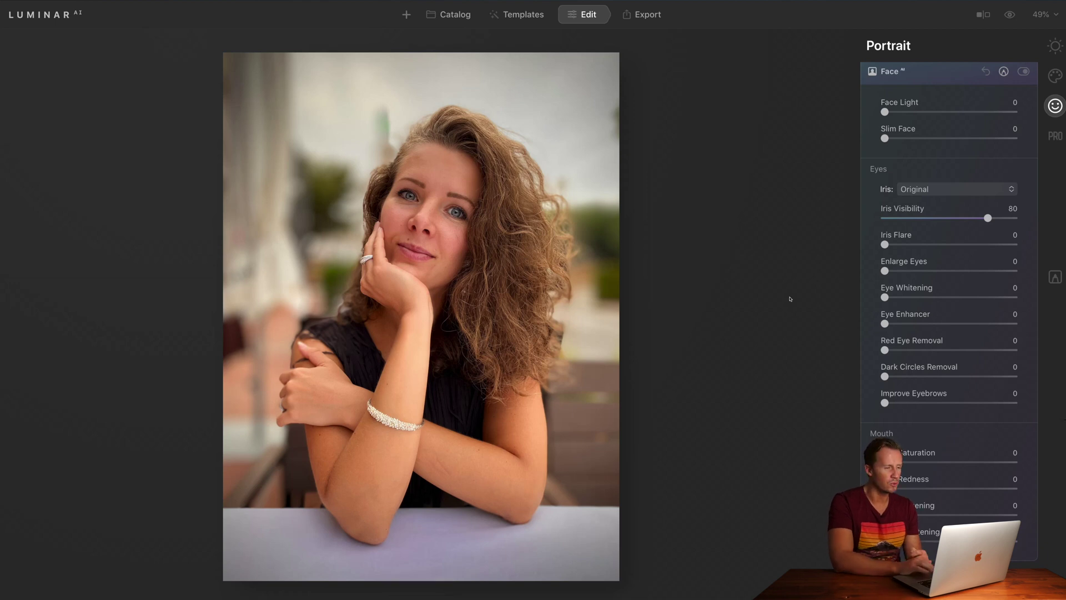
- Set Enlarge Eyes to 100 on the portrait of the curly-haired woman, viewed at 100%
key(z)
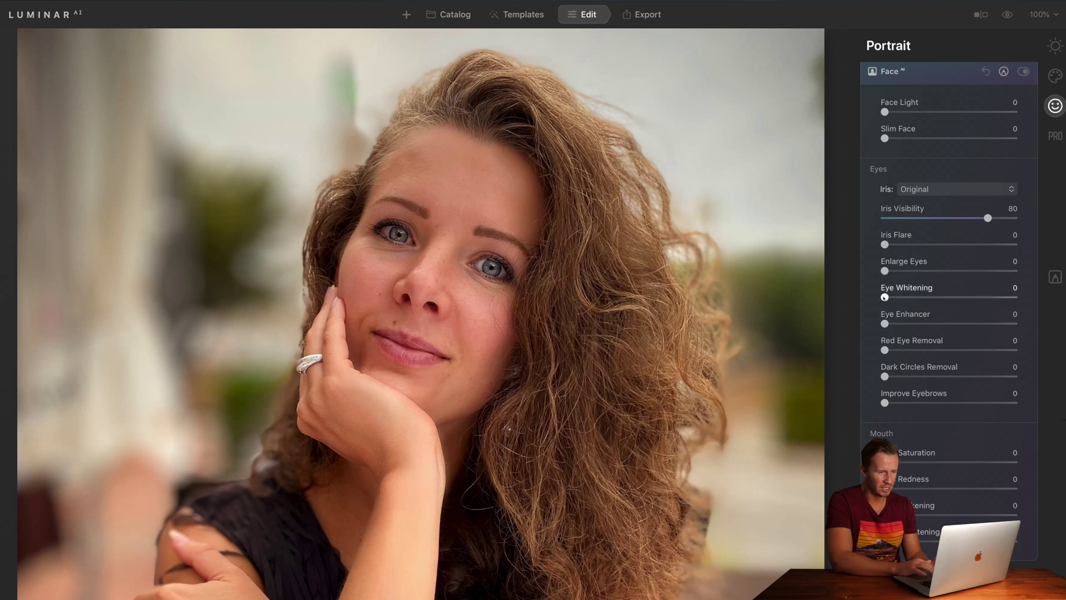
drag(885, 271, 1014, 271)
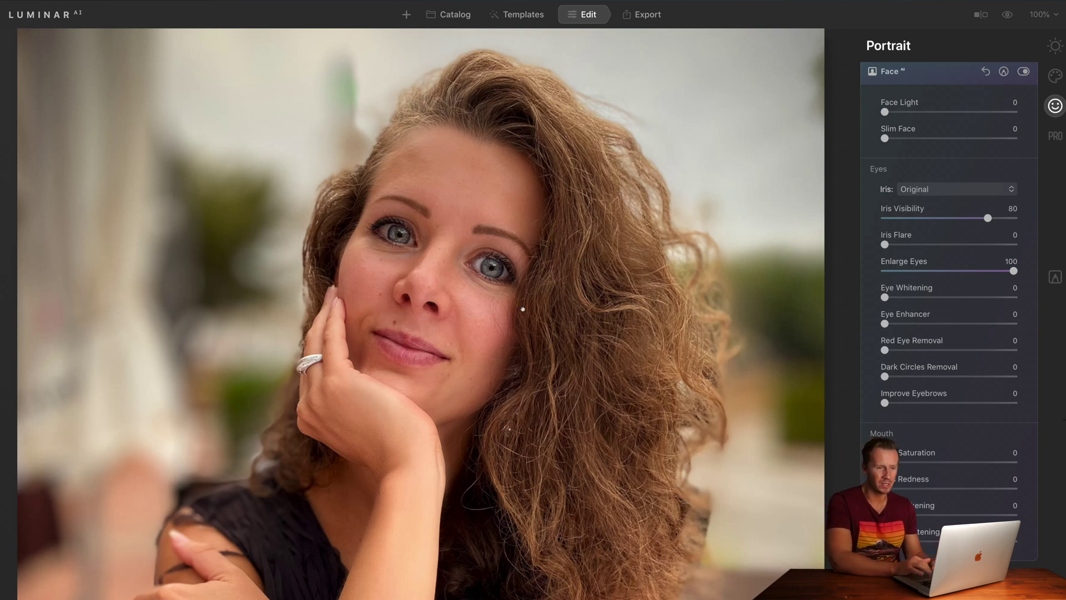
- Try Enlarge Eyes at 25, compare with the original portrait, and reset Enlarge Eyes to 0
drag(975, 271, 920, 275)
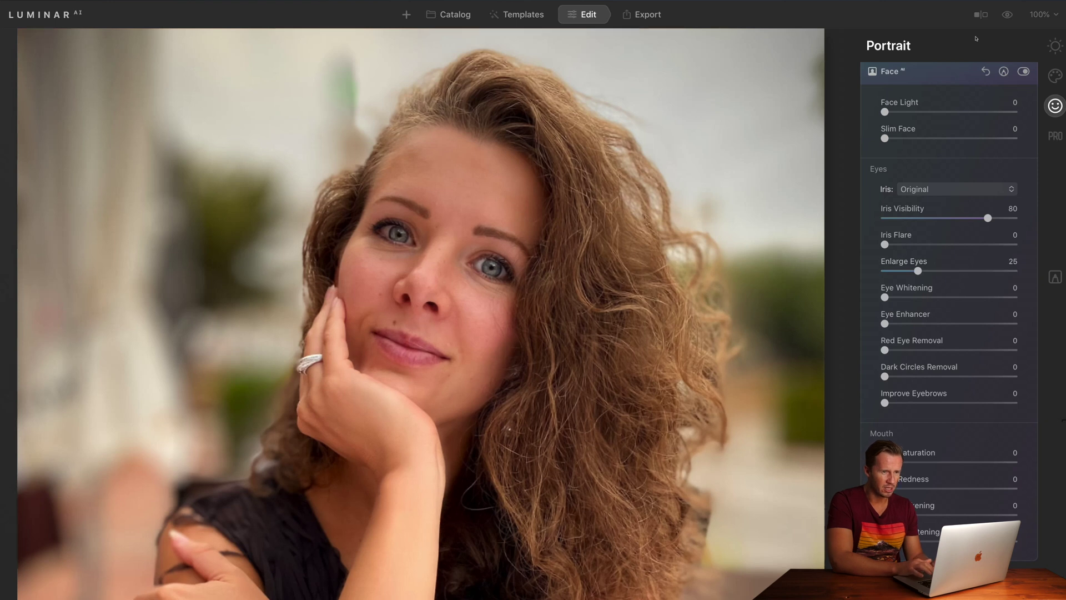
click(1007, 14)
click(1007, 15)
double_click(917, 270)
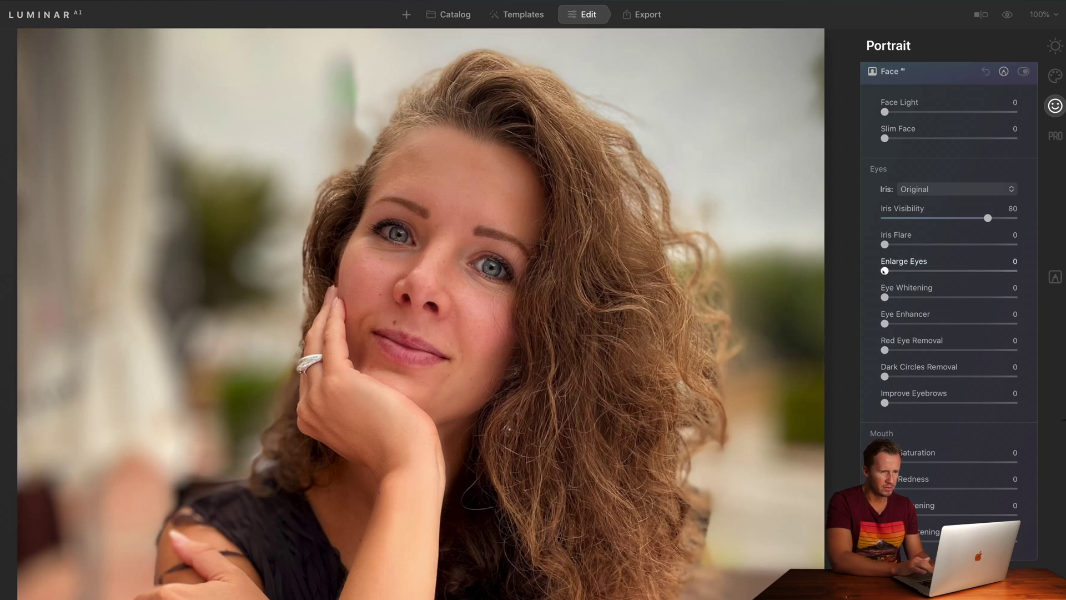
- Try Eye Enhancer at 100, compare with the original, and set it to 25
drag(884, 323, 1016, 321)
click(1005, 17)
click(1007, 15)
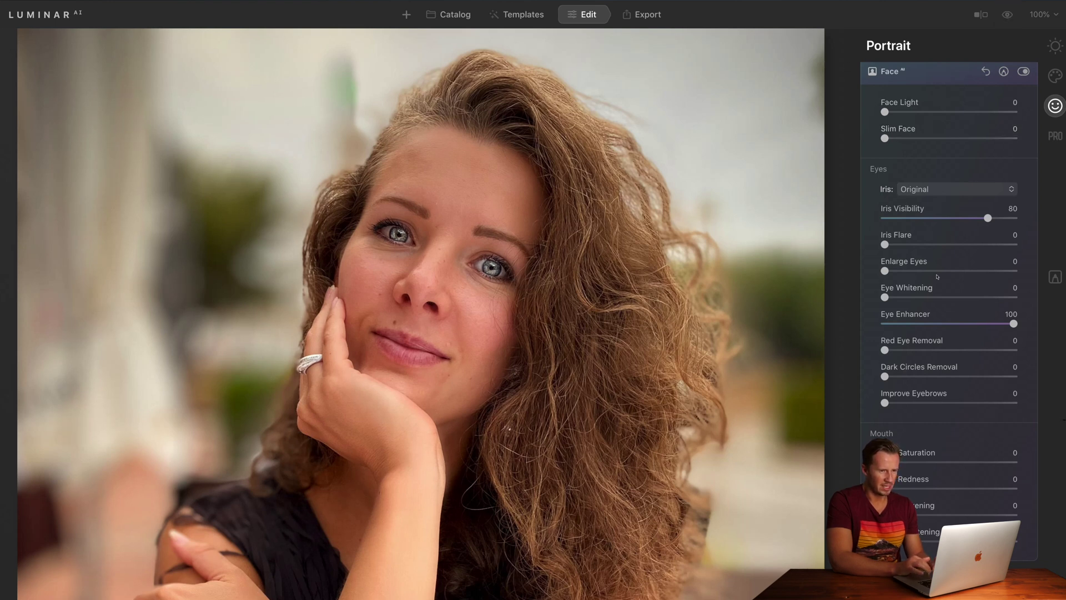
drag(1014, 324, 912, 326)
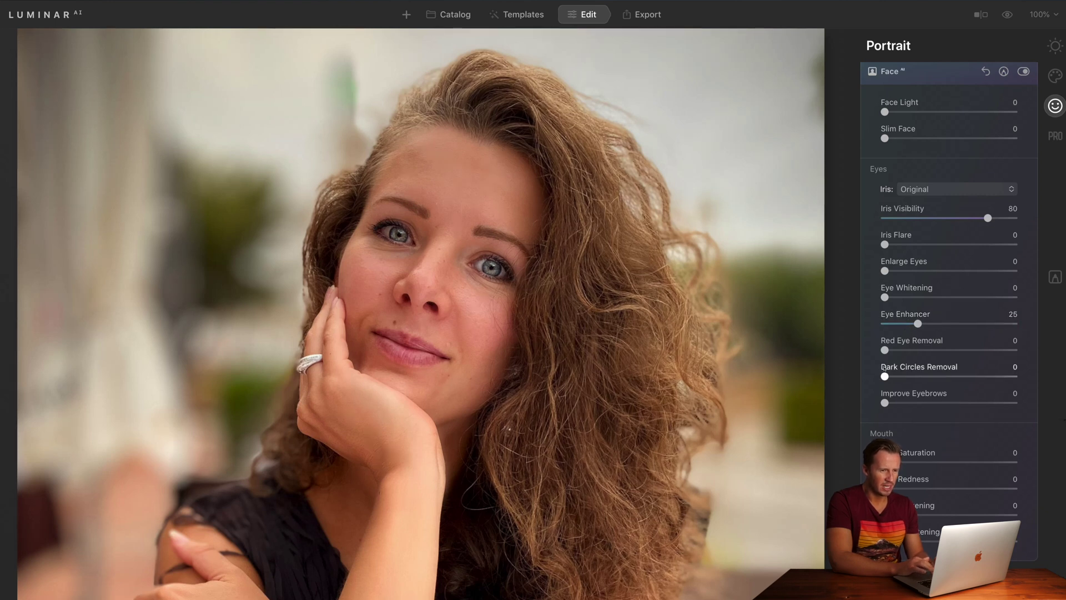
- Set Dark Circles Removal to 100, compare with the original, and try the Improve Eyebrows adjustment
drag(884, 376, 1013, 376)
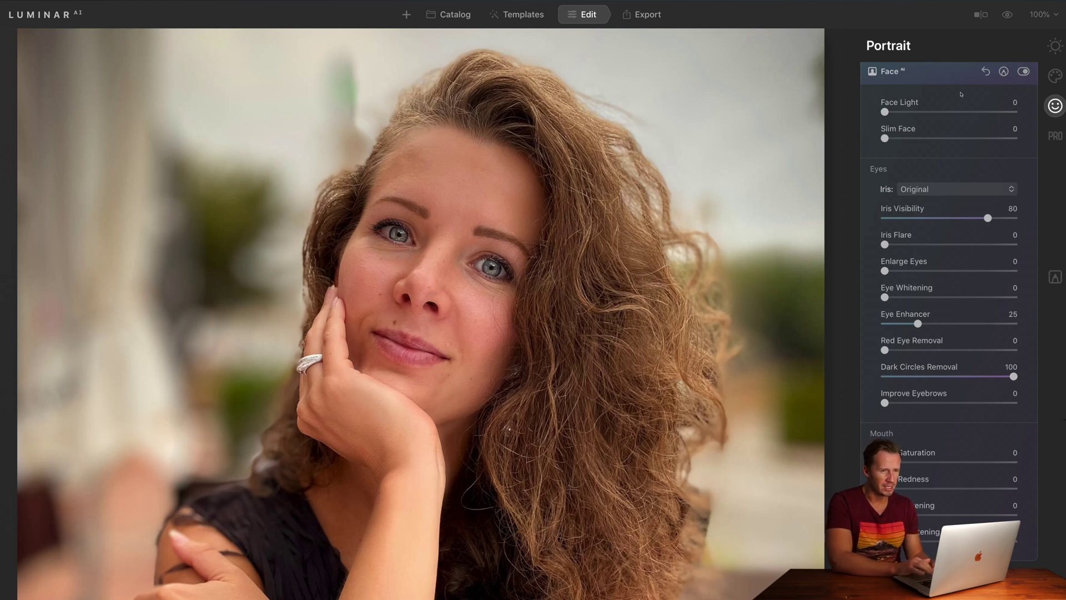
click(1007, 14)
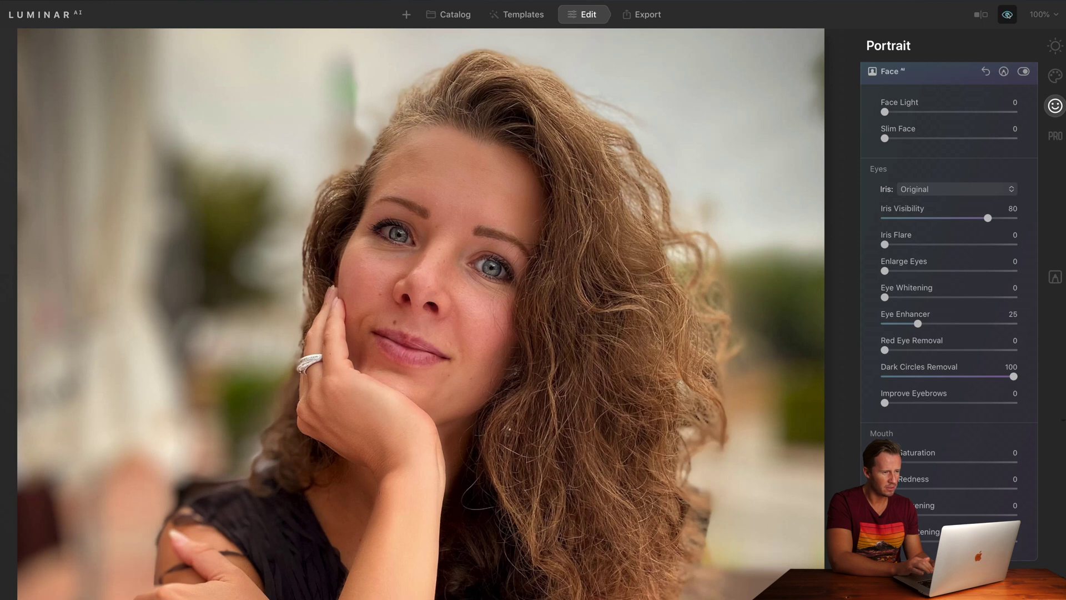
click(1008, 14)
drag(885, 402, 920, 411)
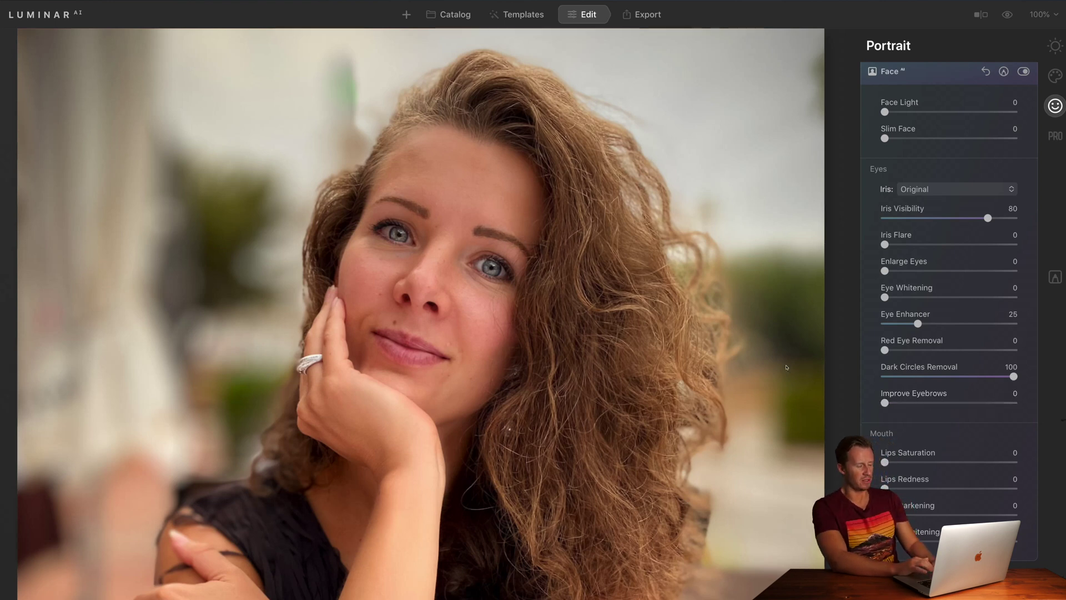
- Try Lips Saturation at 96, compare with the original, and raise Lips Redness and Lips Darkening to 100
scroll(925, 422, down, 1)
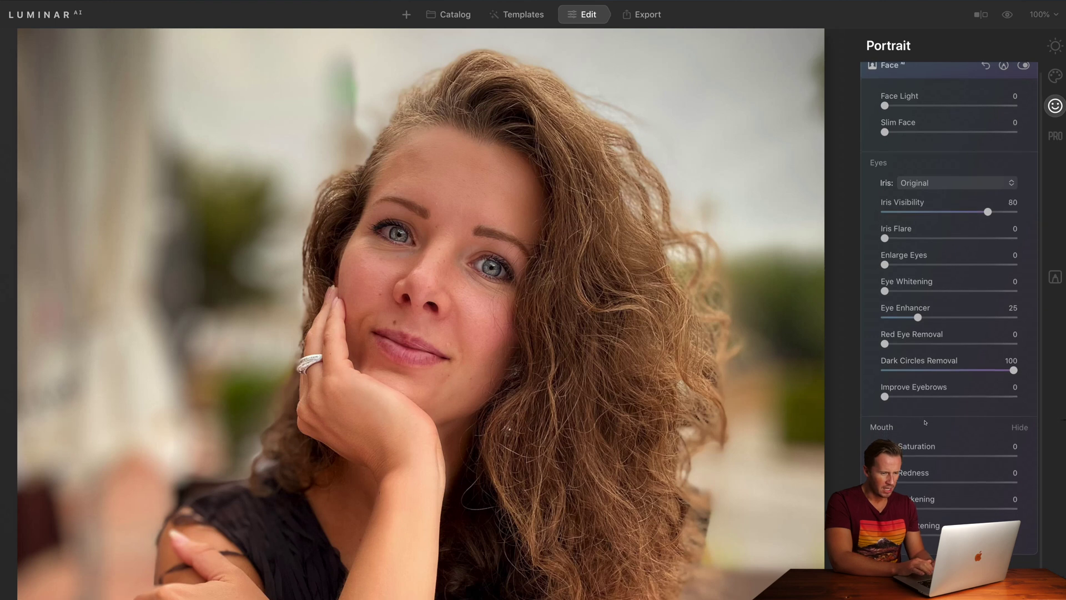
drag(884, 448, 1010, 448)
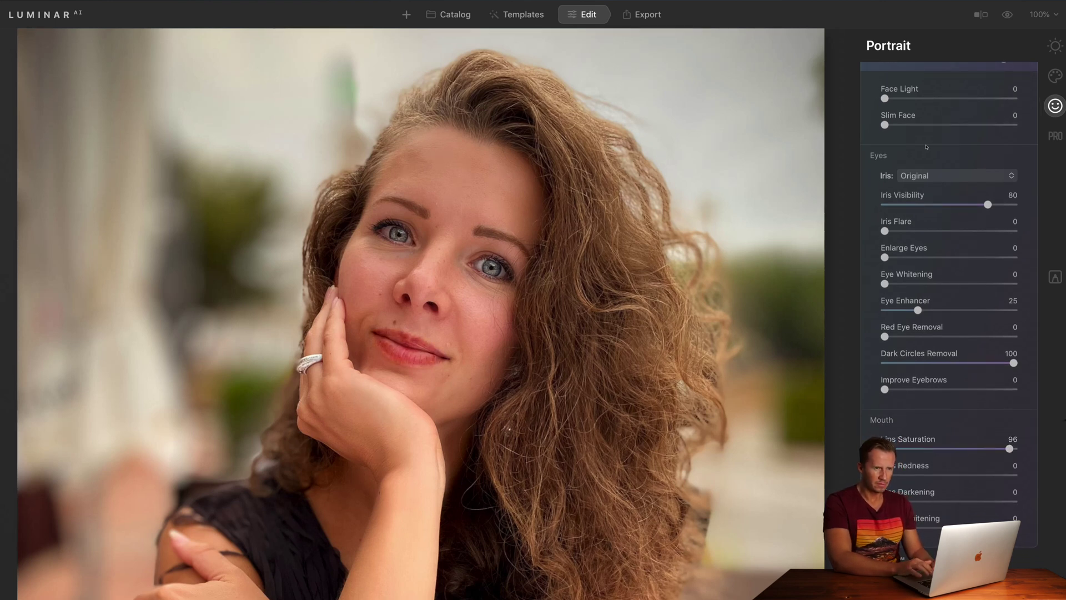
click(1004, 17)
click(1003, 17)
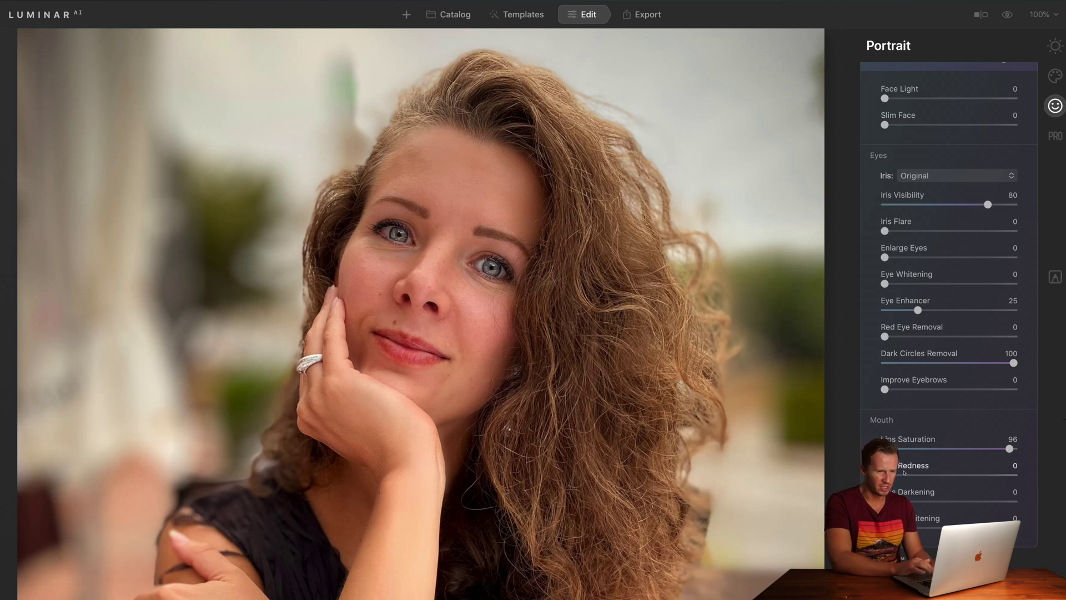
drag(885, 475, 1013, 475)
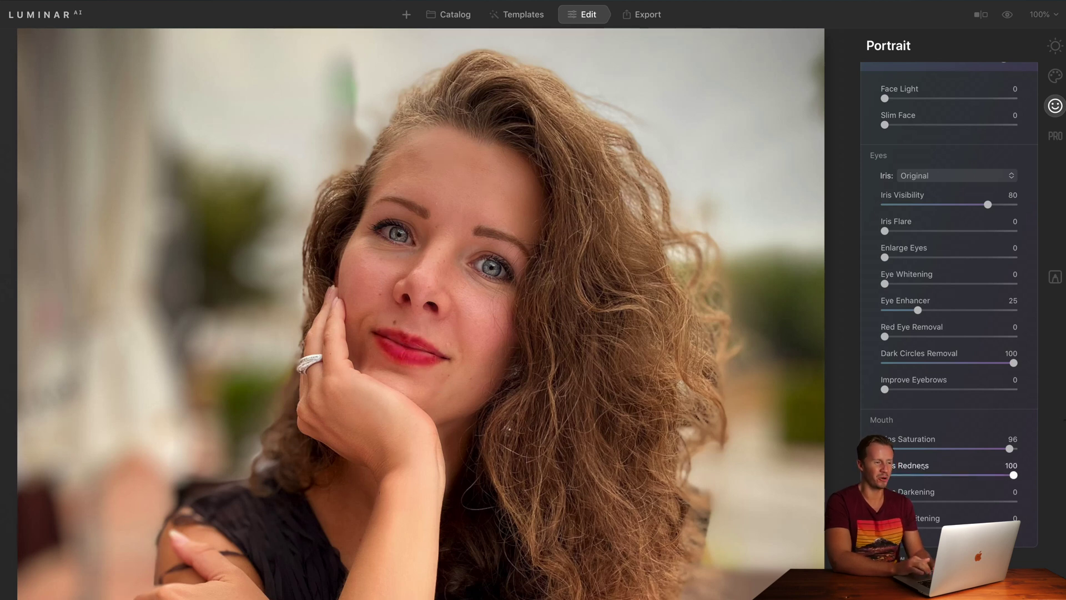
drag(884, 501, 1013, 502)
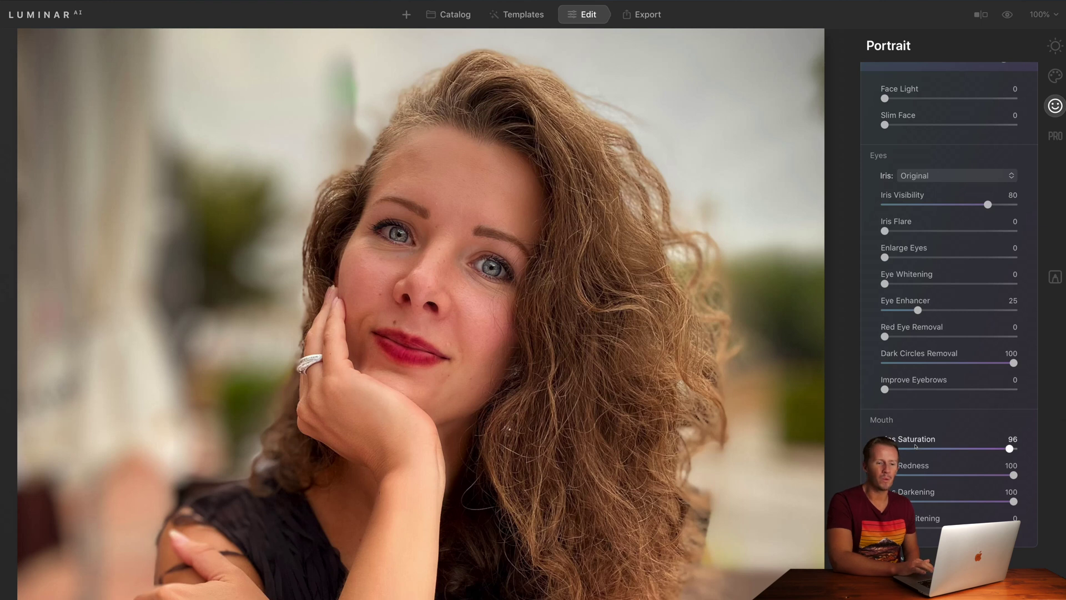
- Reset Lips Saturation, Lips Redness and Lips Darkening to 0
double_click(1009, 448)
double_click(1013, 475)
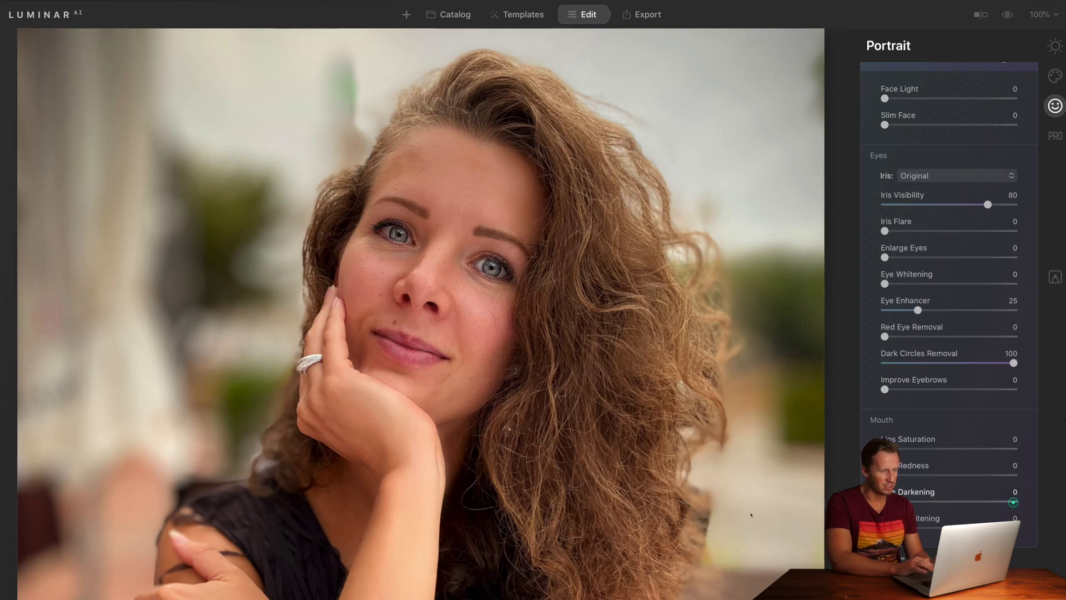
double_click(1013, 501)
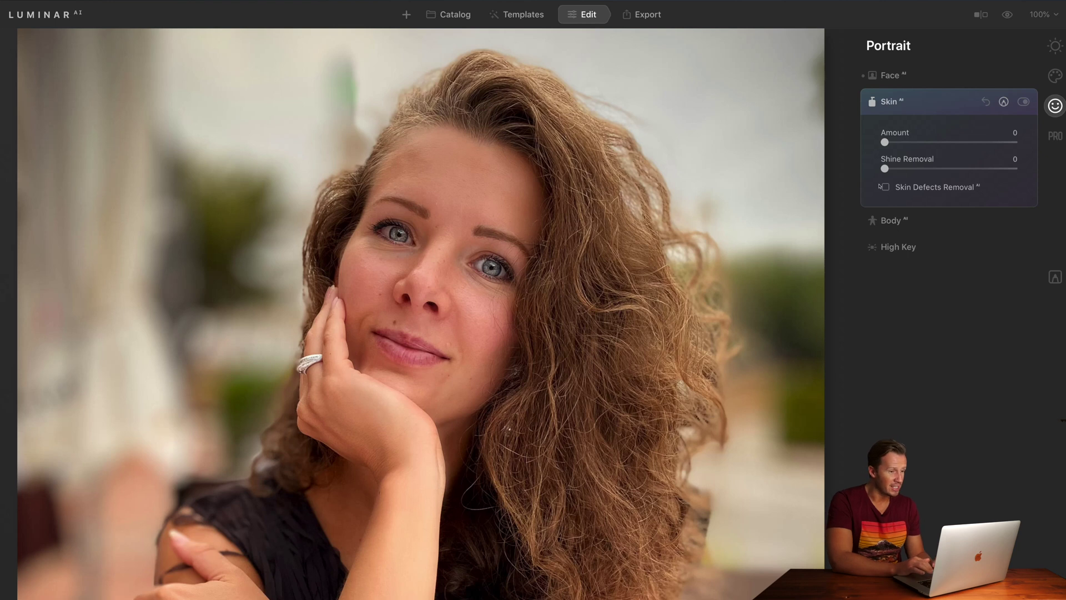
- Try the Skin AI Amount at 55 and at 100, comparing each with the original portrait
drag(884, 142, 960, 142)
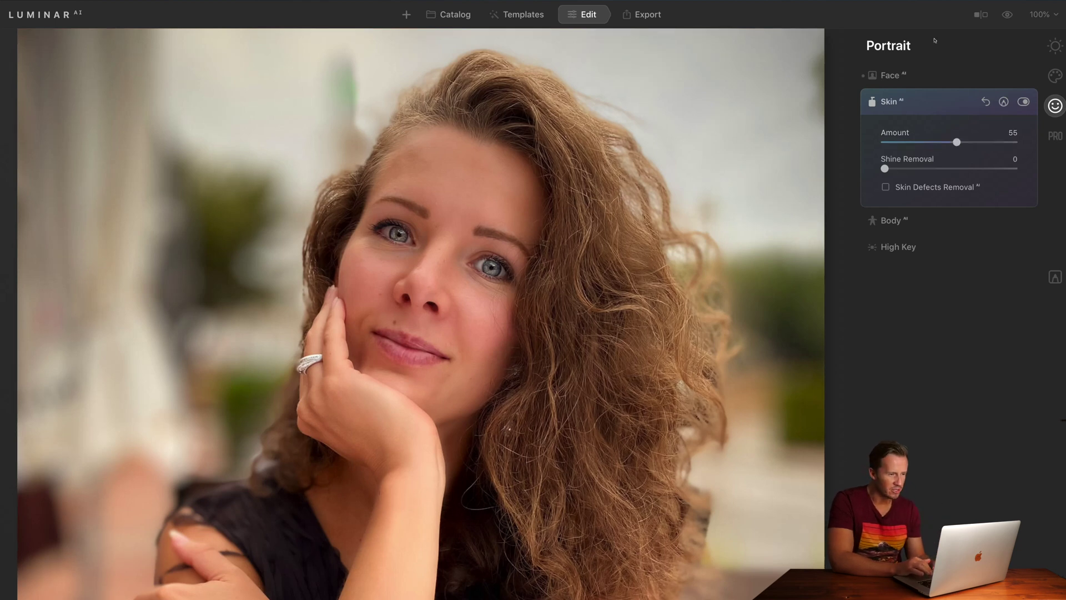
click(1007, 15)
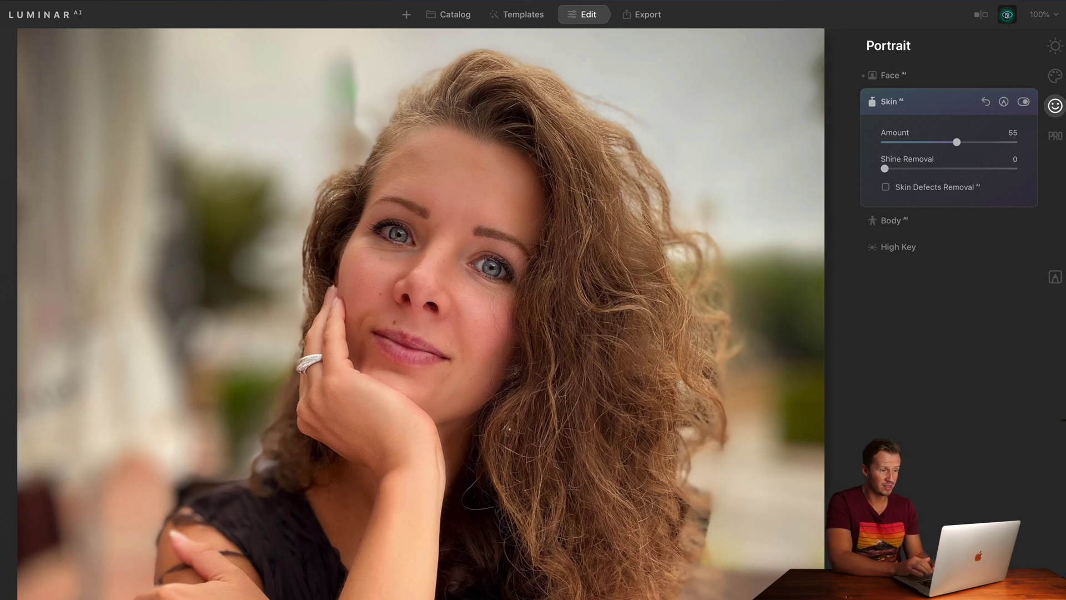
click(1005, 17)
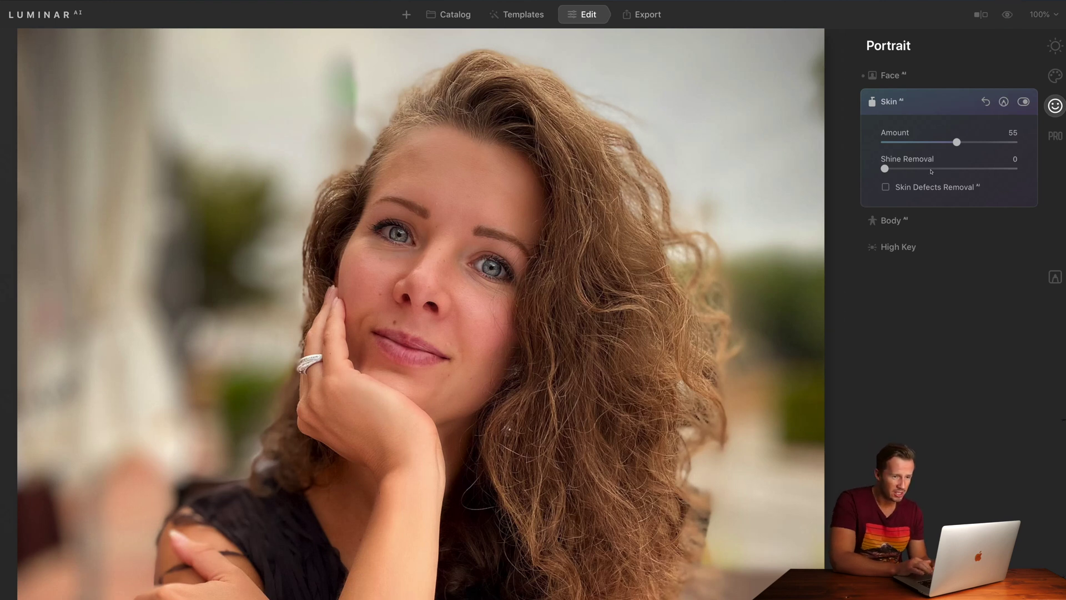
drag(955, 142, 1015, 143)
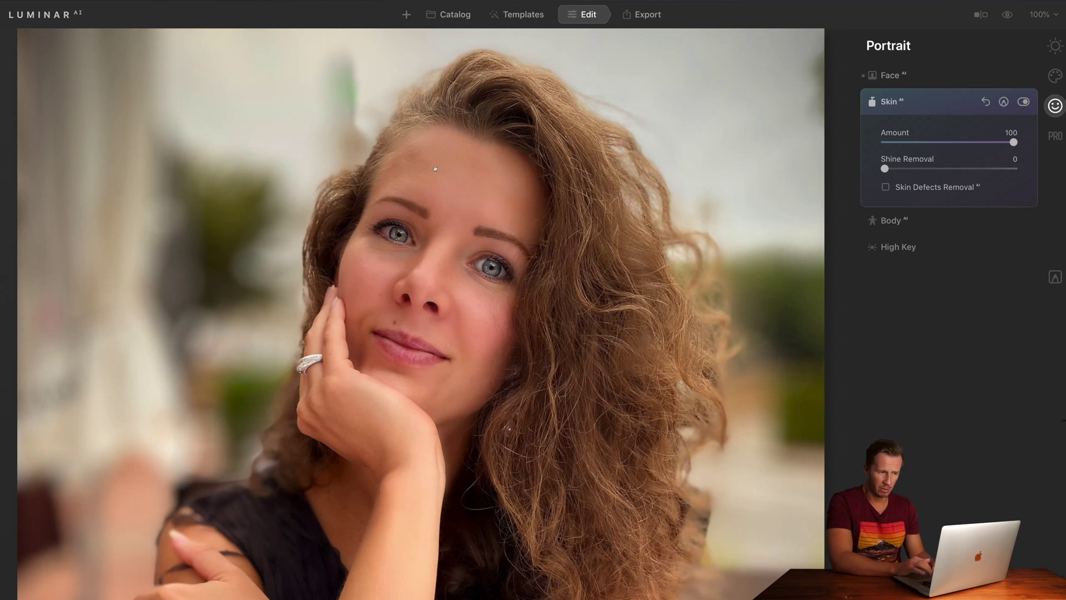
click(1006, 15)
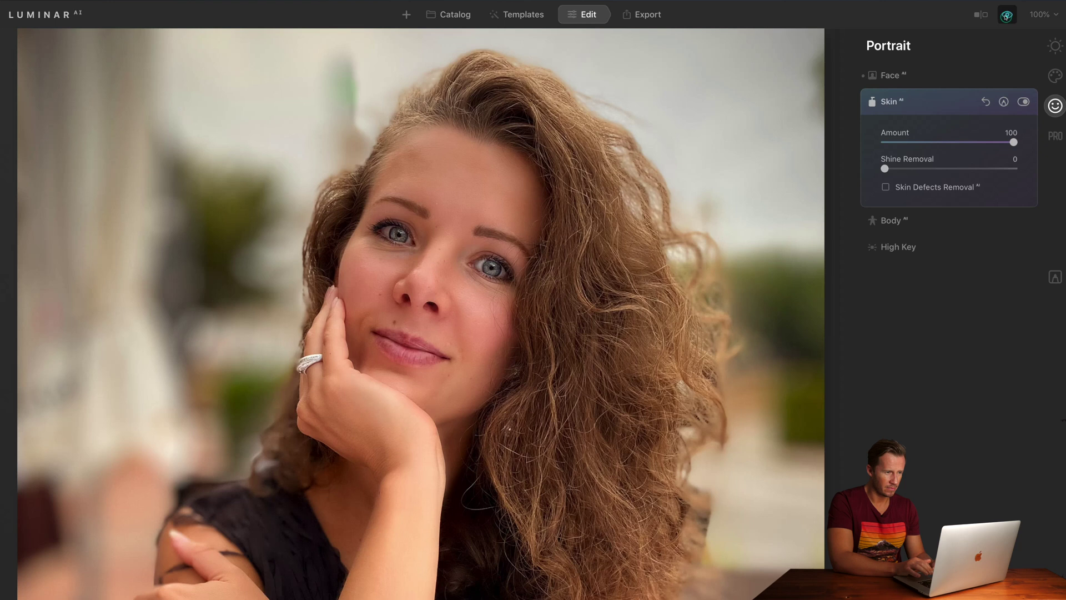
click(1007, 15)
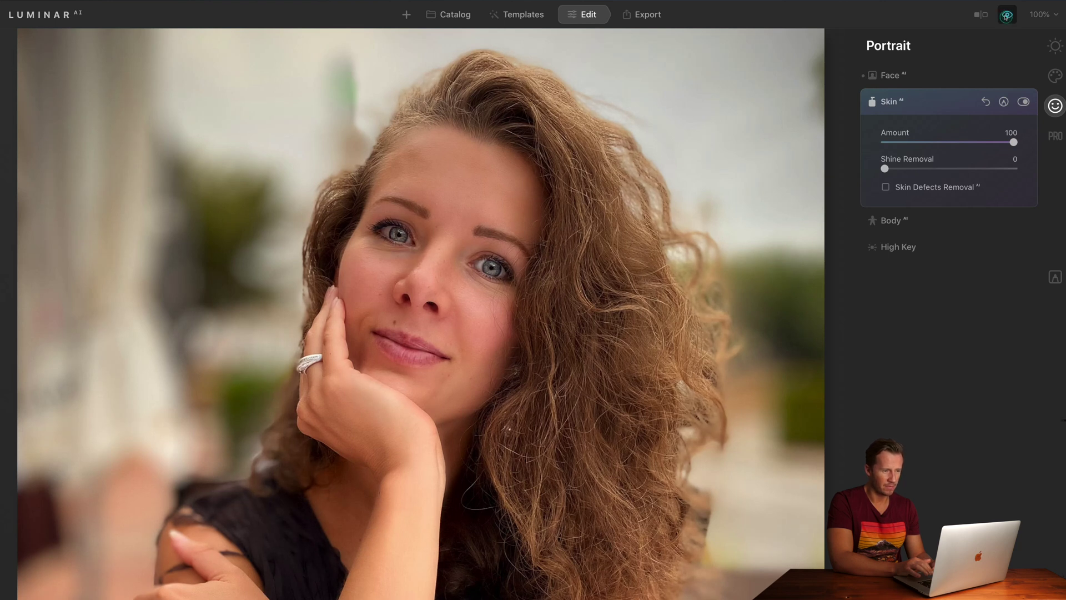
click(1006, 15)
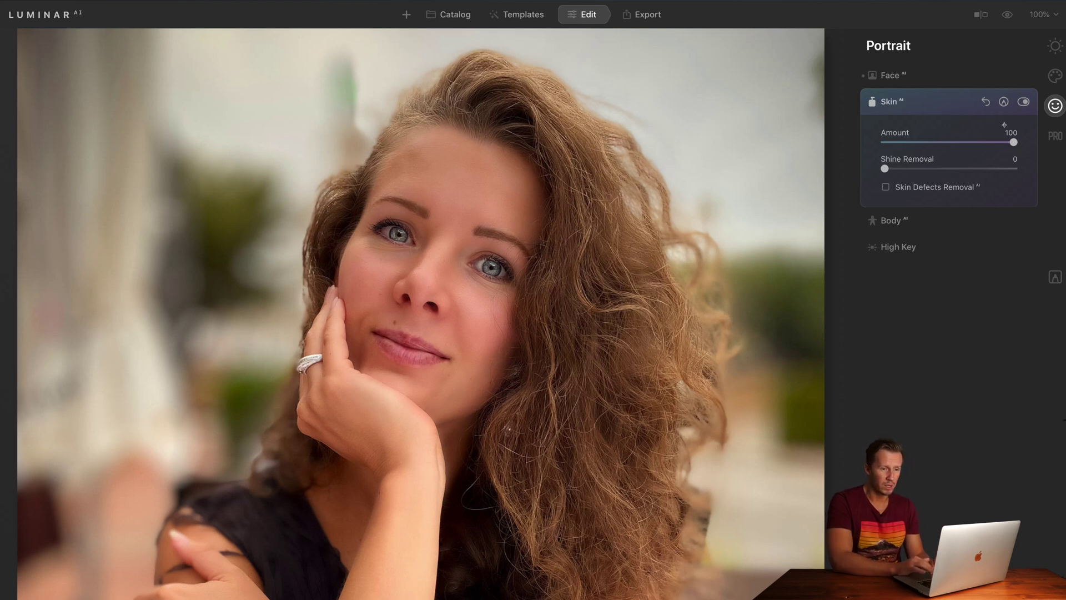
- Set the Skin AI Amount to 26 and switch Skin Defects Removal on and off to compare
drag(1013, 142, 918, 142)
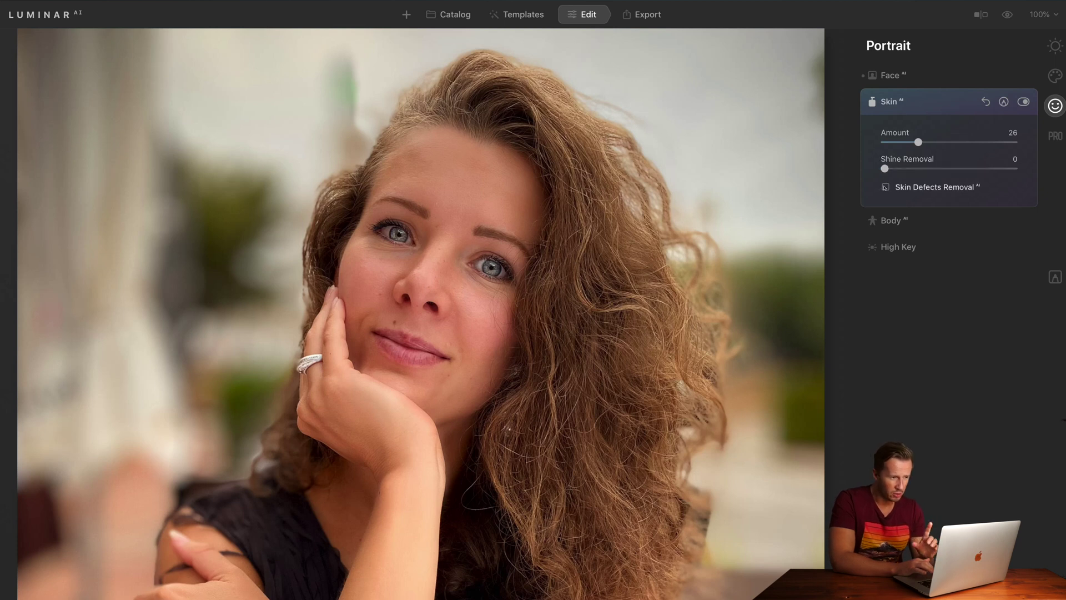
click(885, 187)
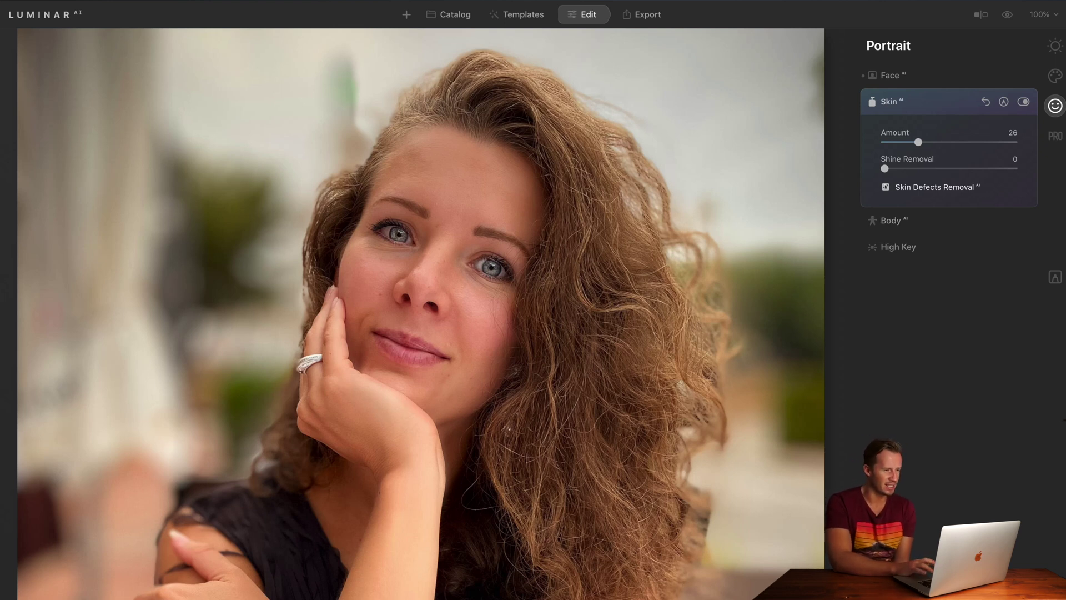
click(885, 187)
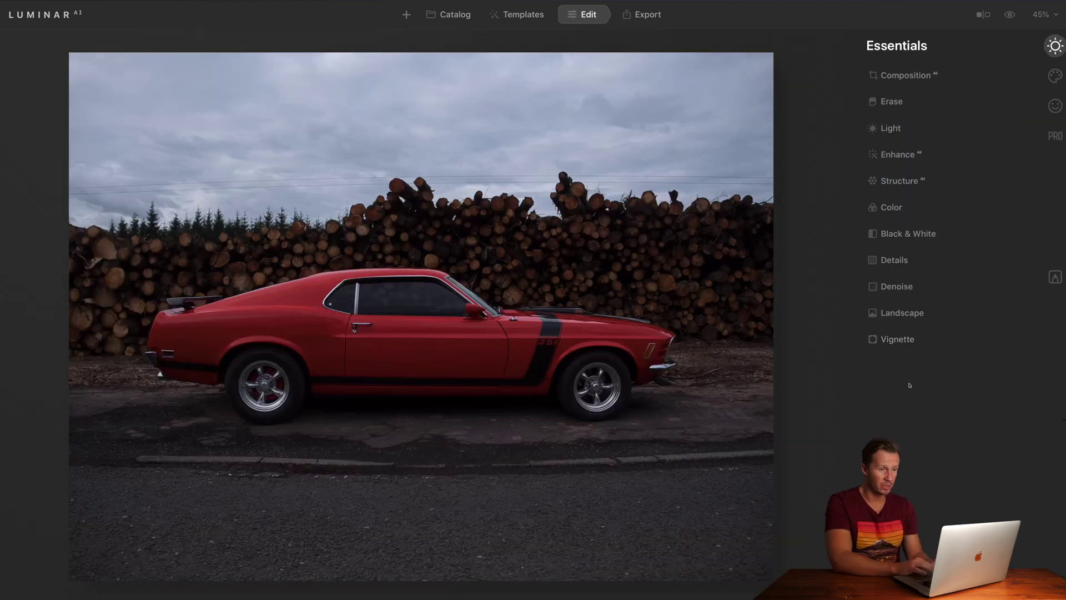
- Try the automatic Composition AI crop on the red car photo and revert it
click(905, 76)
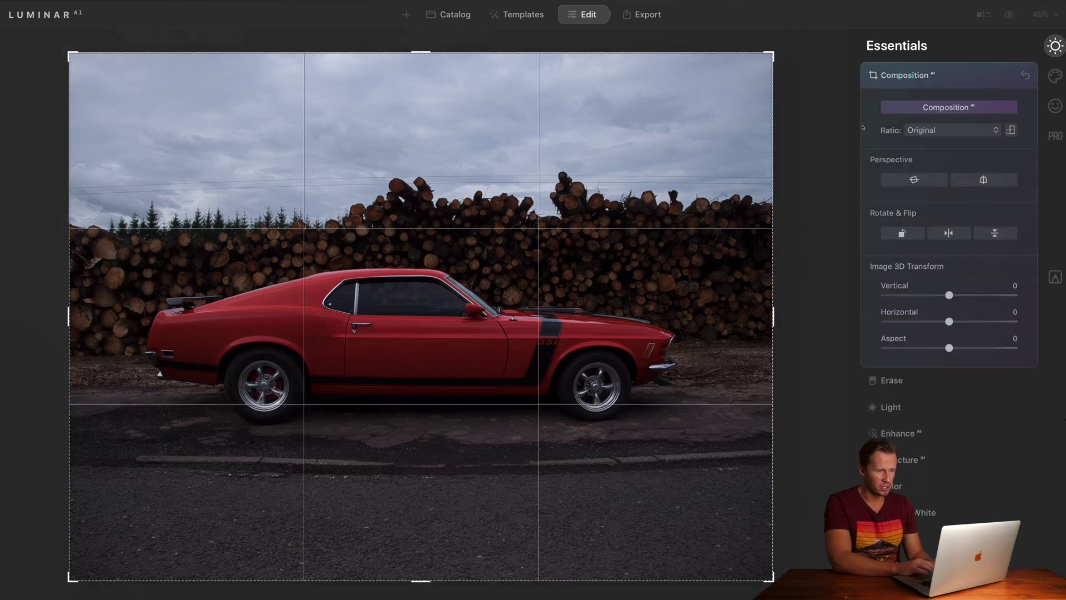
click(944, 108)
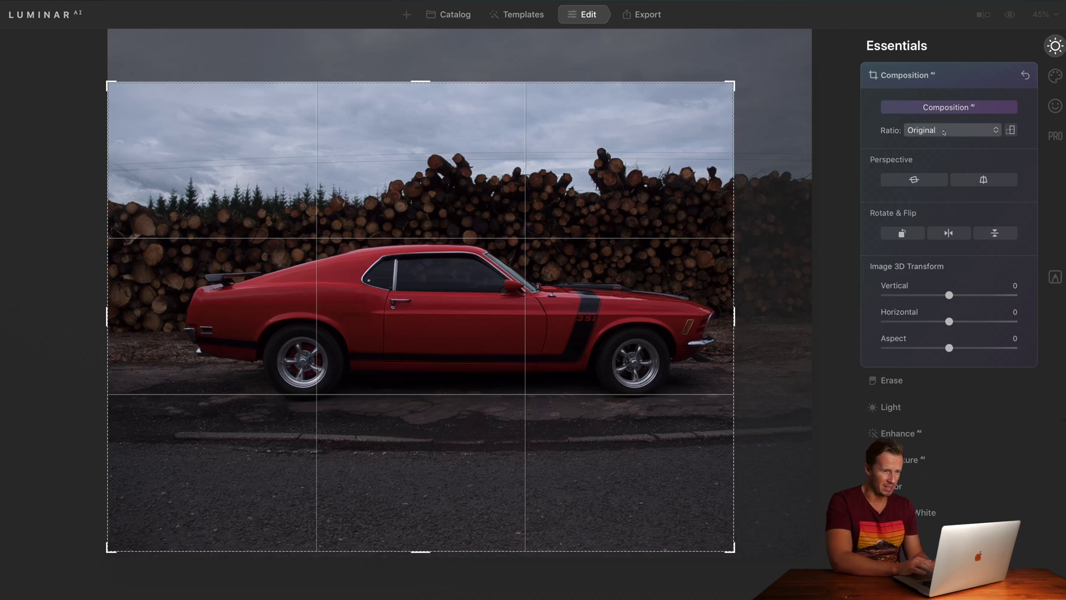
click(961, 110)
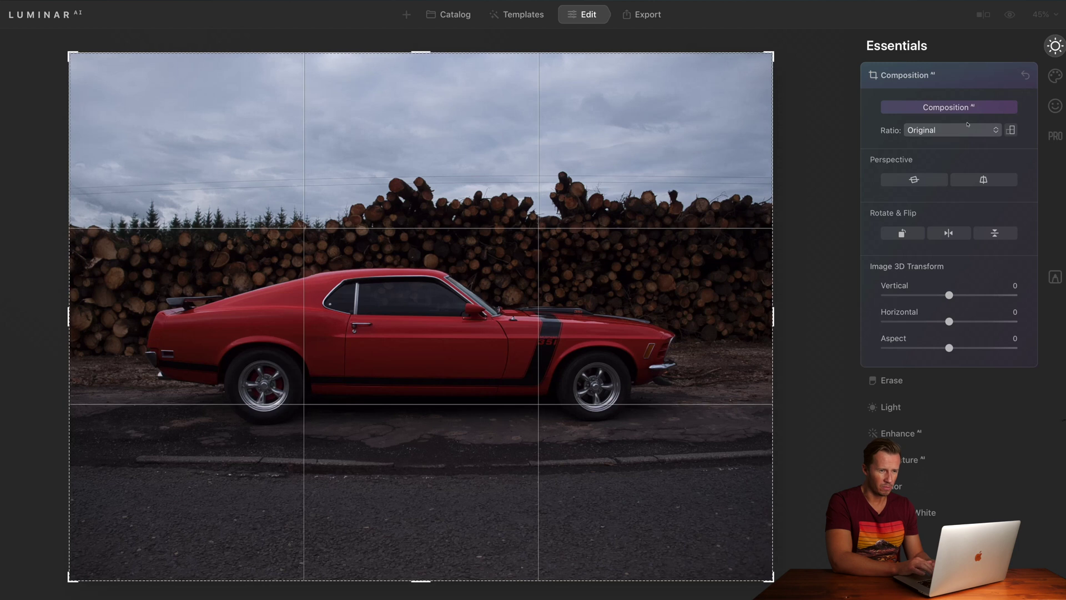
- Set the crop ratio to Free and crop away part of the sky and the foreground road
click(940, 130)
click(925, 146)
drag(421, 53, 420, 82)
drag(422, 552, 427, 527)
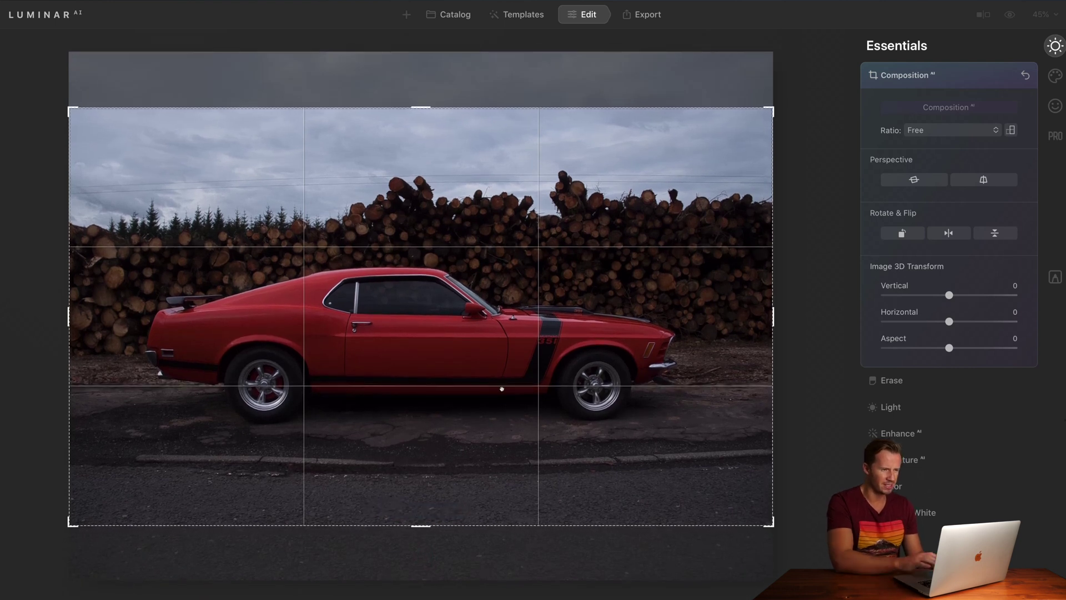
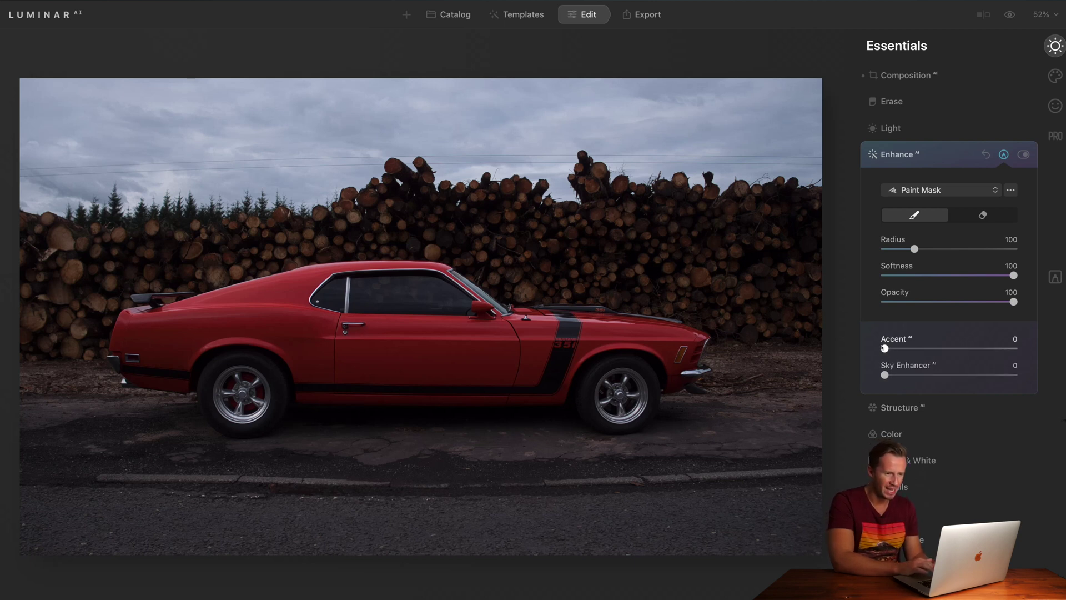
- Try Accent AI at 92 on the car photo, compare with the original, and reset Enhance AI
drag(884, 348, 1004, 348)
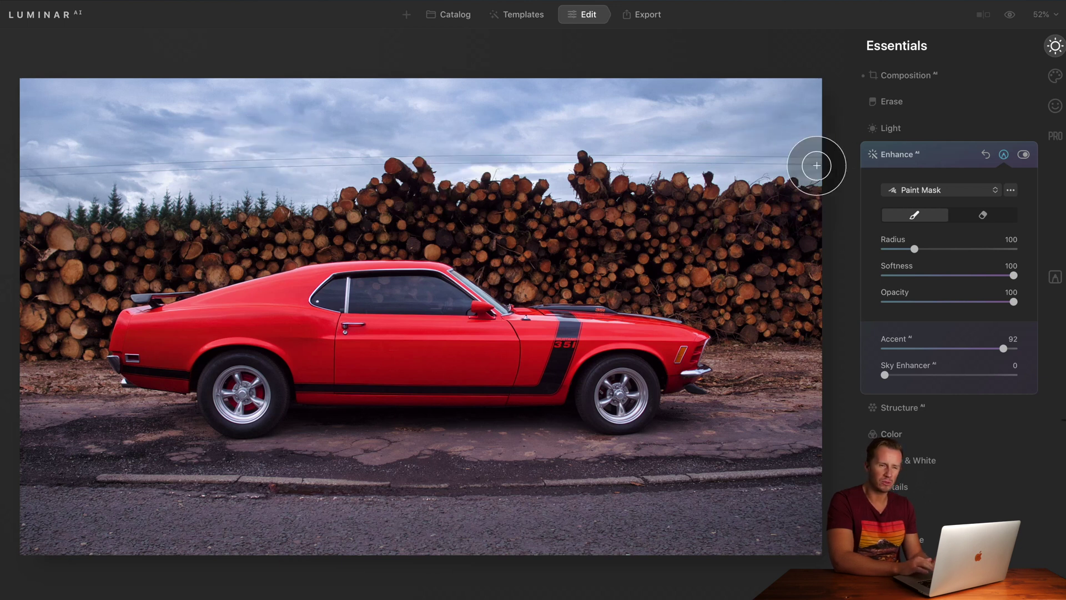
click(1010, 15)
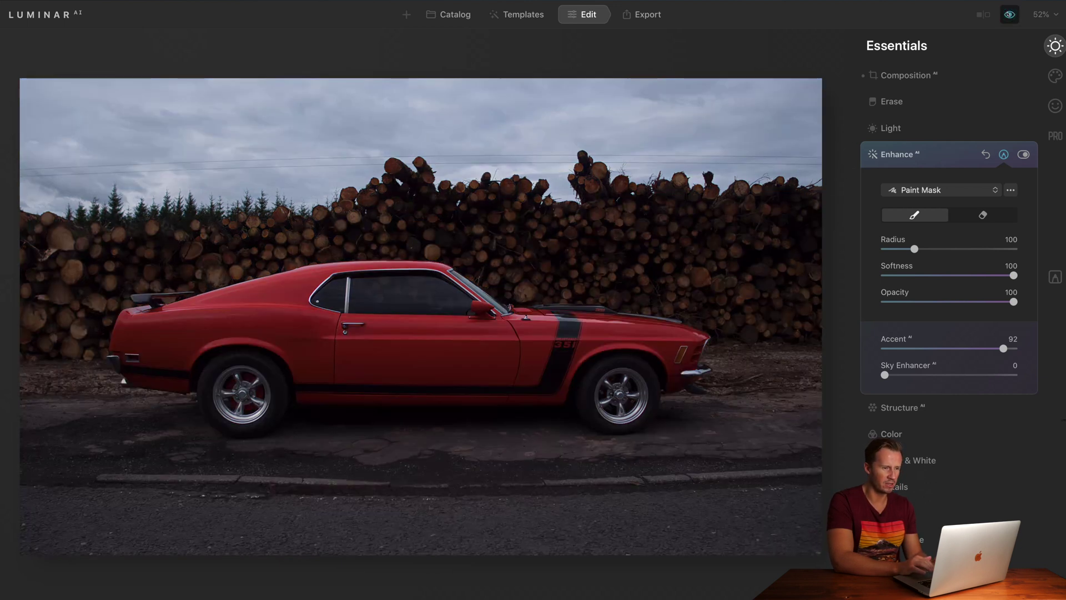
key(backslash)
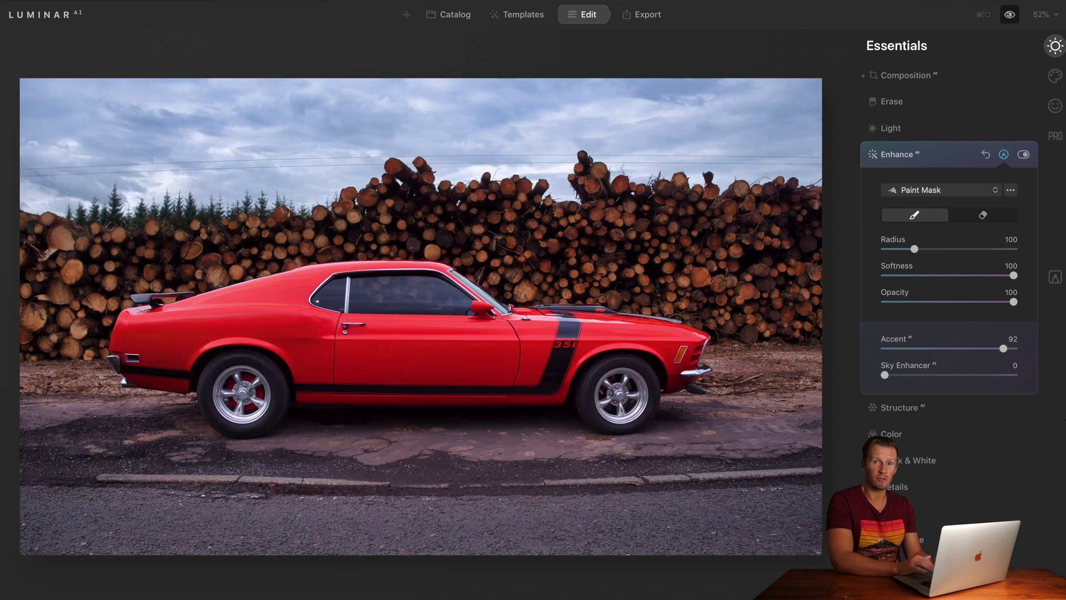
key(backslash)
key(backslash)
click(985, 154)
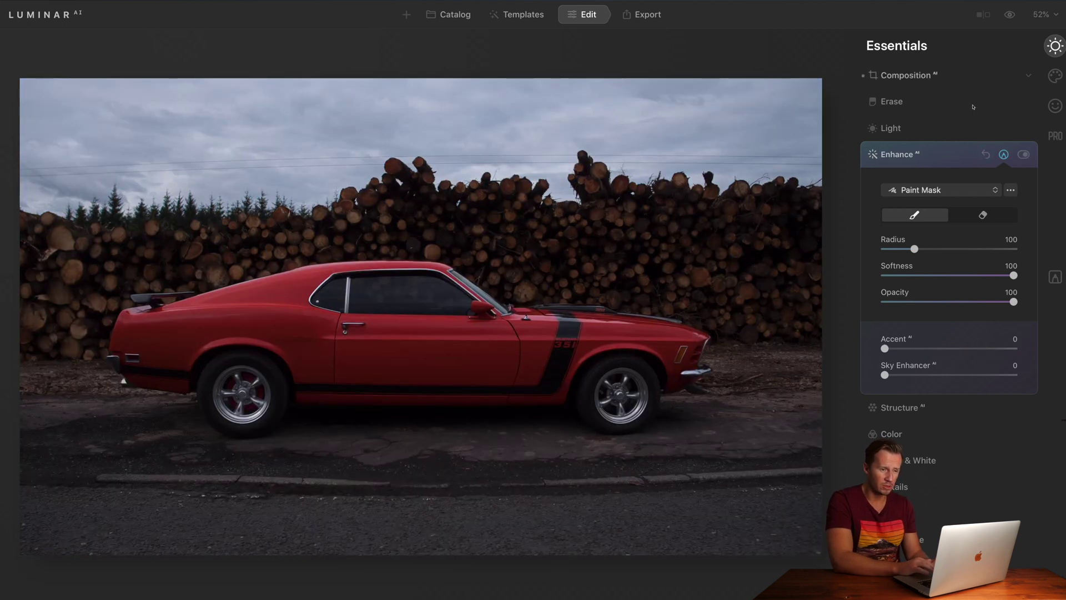
- Set Shadows to 67 in the Light adjustments of the car photo
click(890, 129)
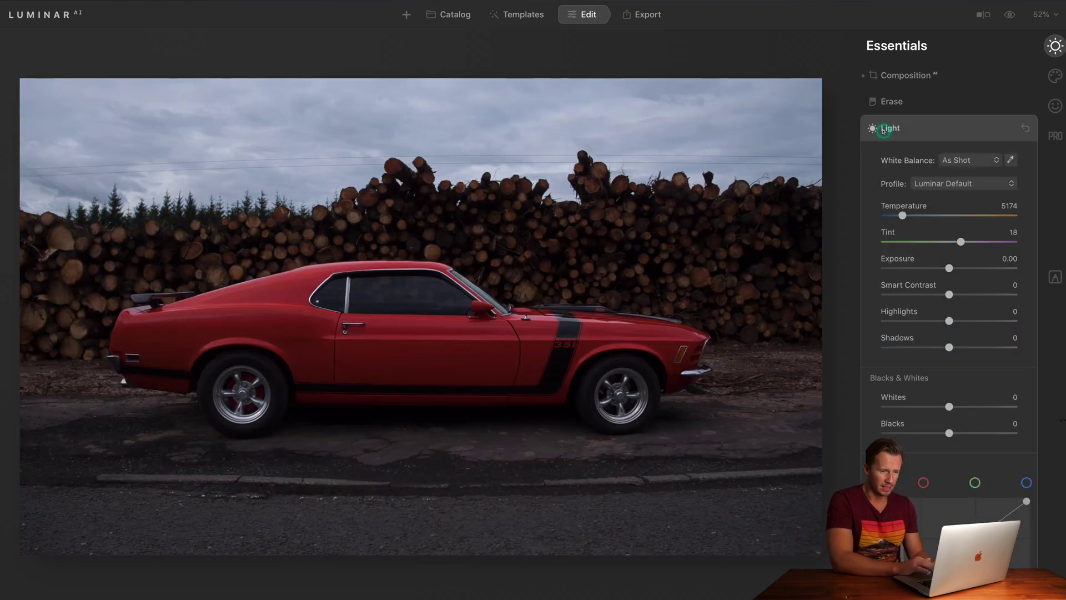
drag(950, 348, 992, 348)
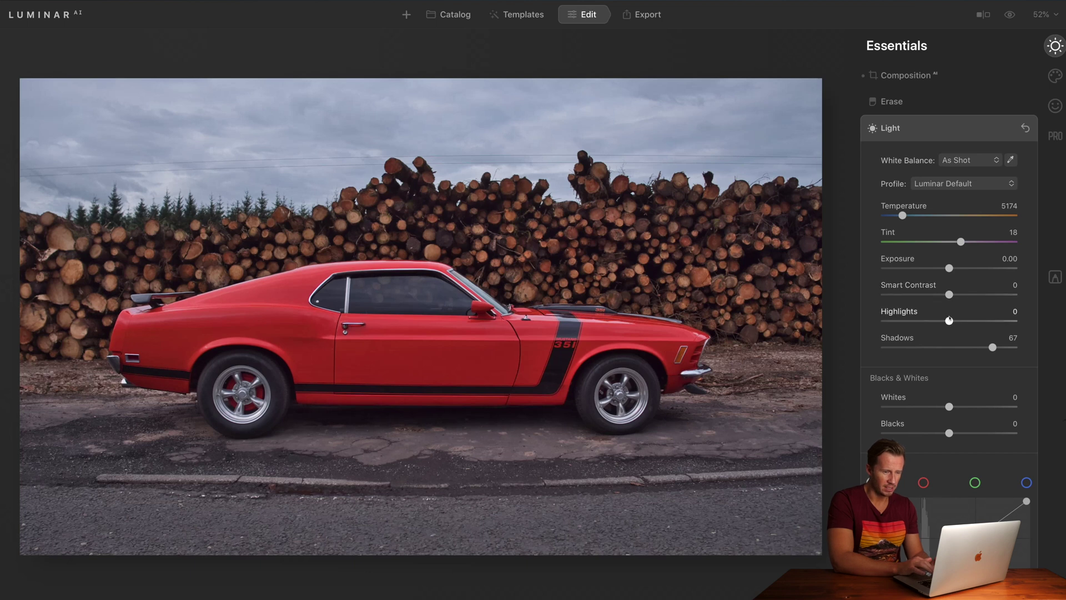
- Try Highlights at -54, Whites at 21, Blacks at -5 and an added upper-midtone curve point in the Light adjustments
drag(950, 321, 915, 321)
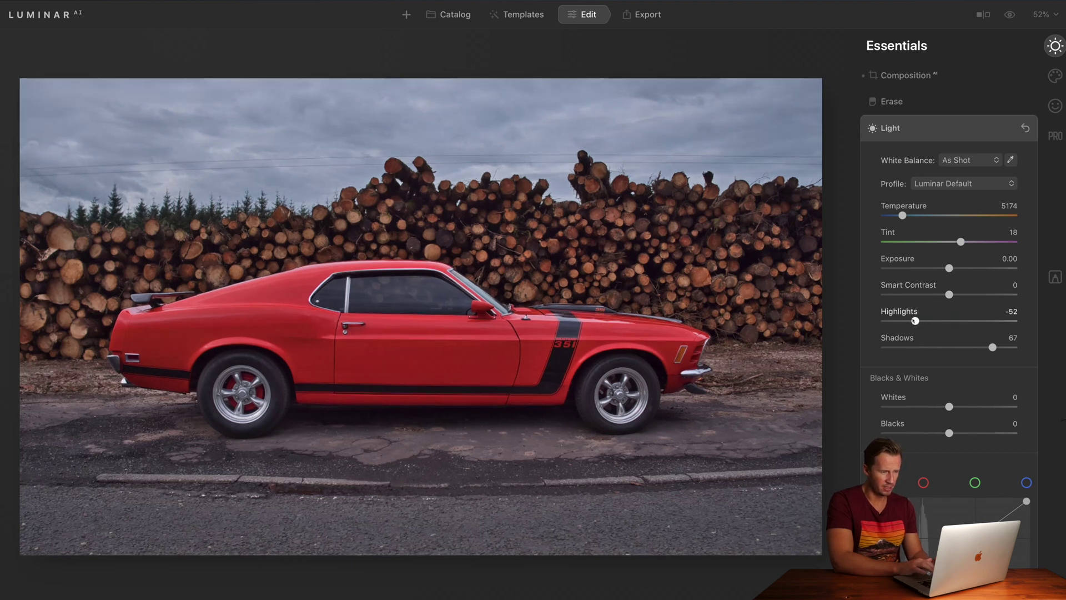
drag(946, 432, 962, 407)
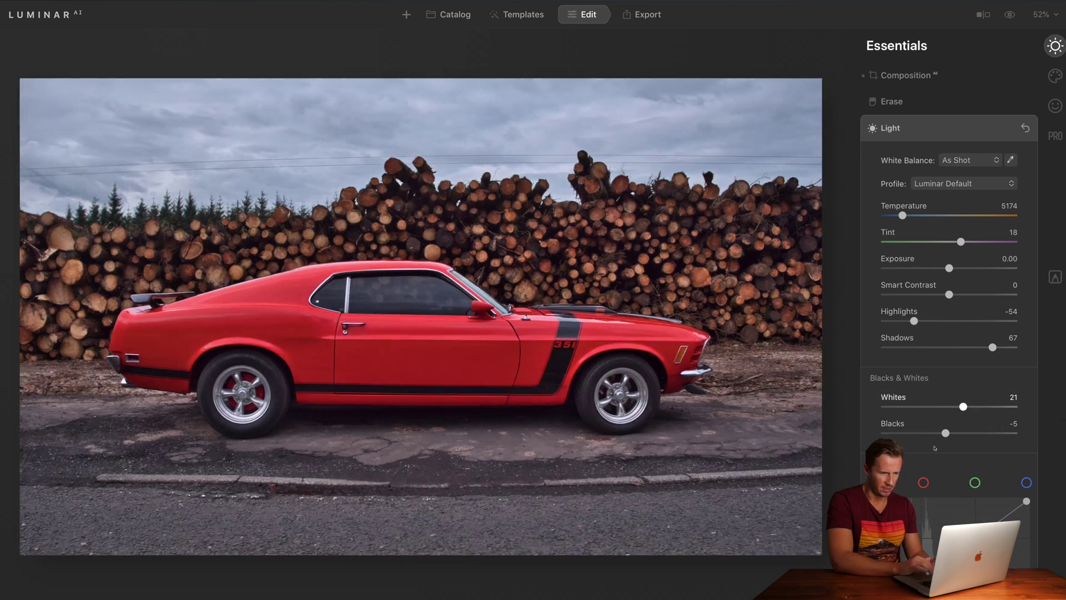
scroll(949, 277, down, 1)
click(947, 524)
click(976, 509)
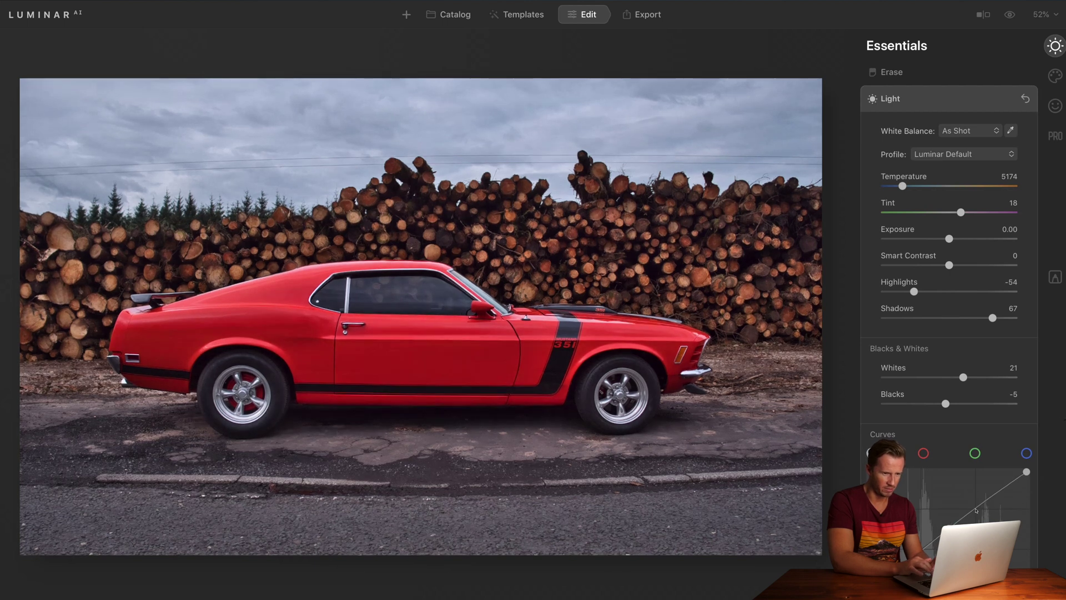
click(987, 497)
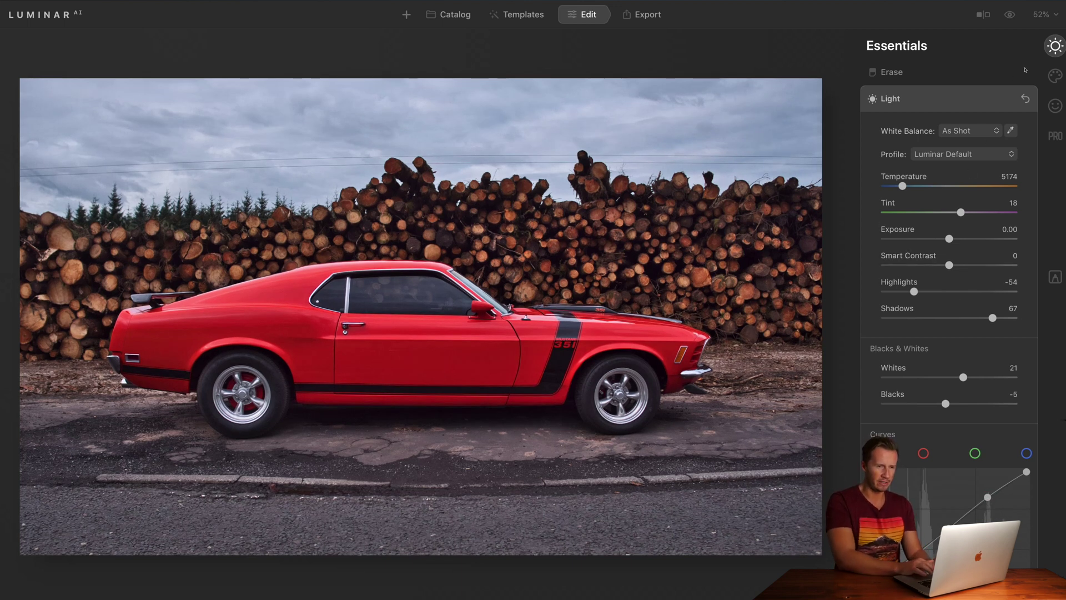
- Compare the light edits with the original car photo and reset all Light adjustments
click(1010, 15)
click(1010, 15)
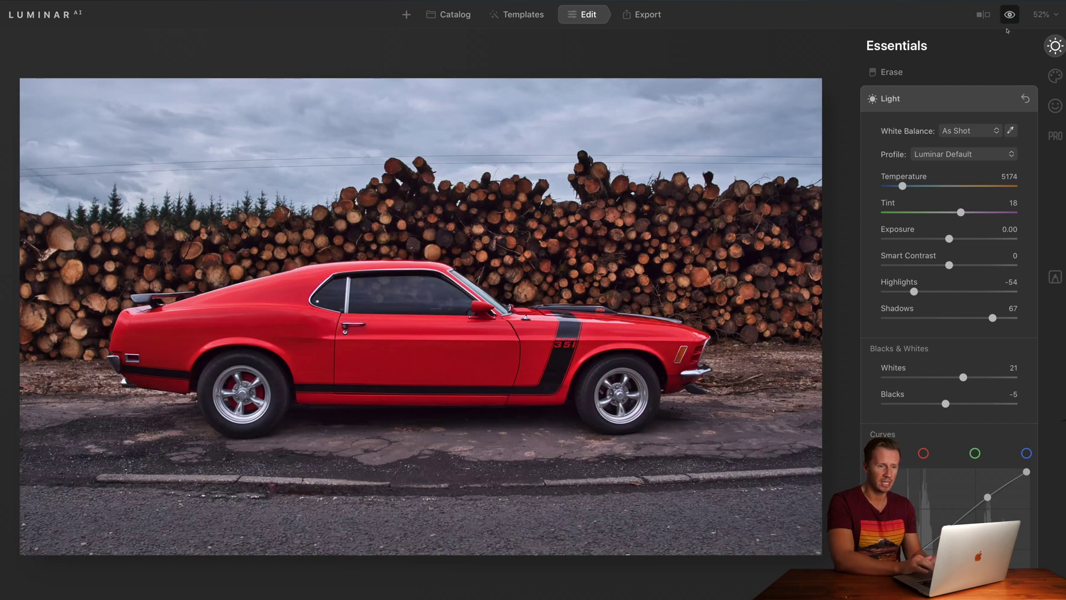
click(1025, 99)
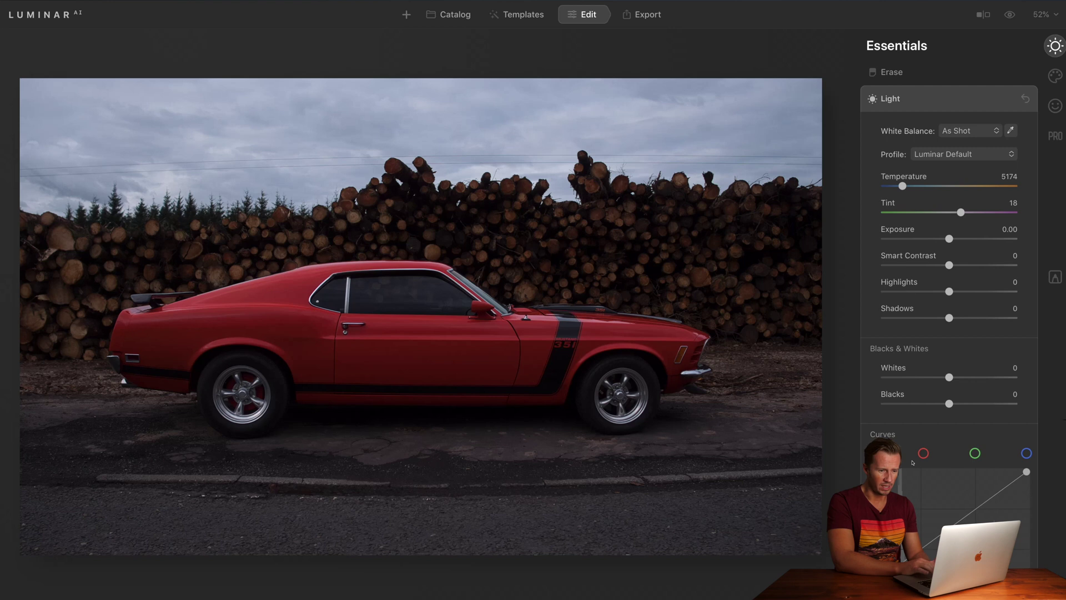
- Set Accent AI to 72 and Sky Enhancer AI to 49 on the car photo, and compare with the original
scroll(912, 462, down, 6)
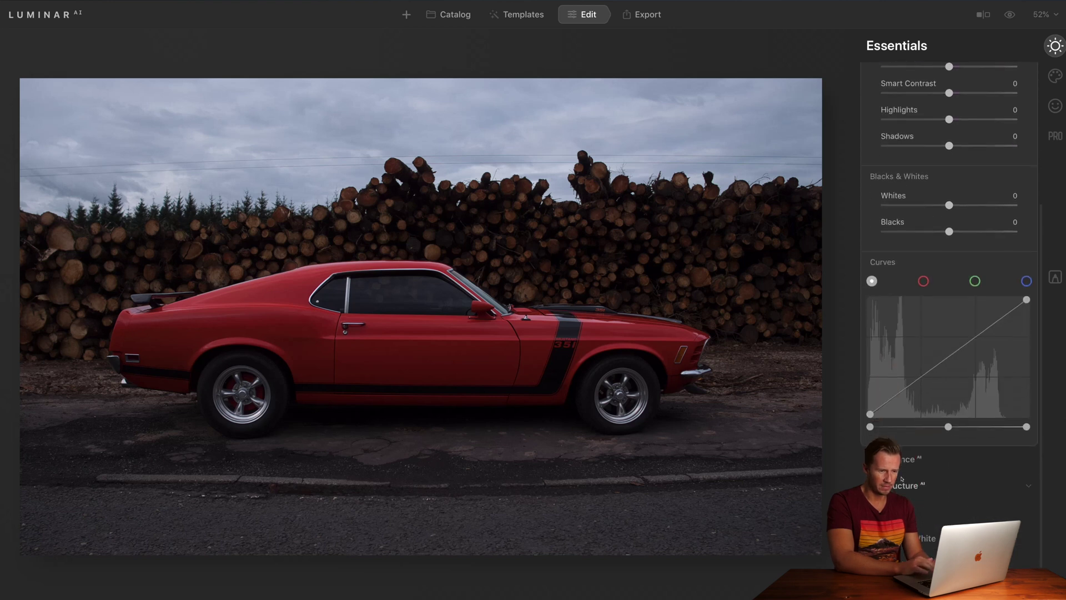
click(911, 460)
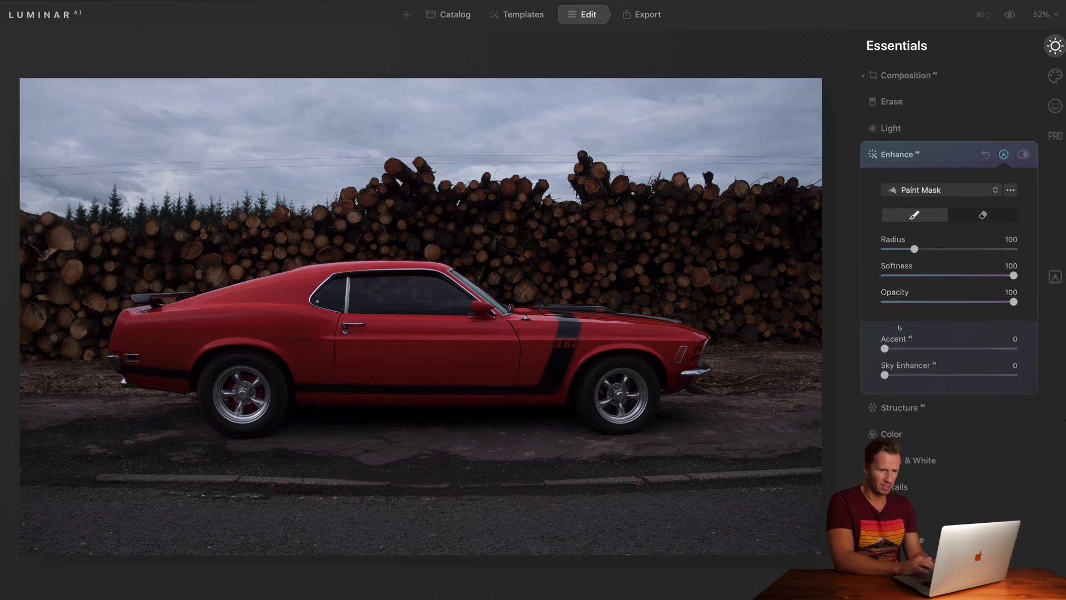
drag(887, 346, 981, 345)
drag(885, 375, 949, 375)
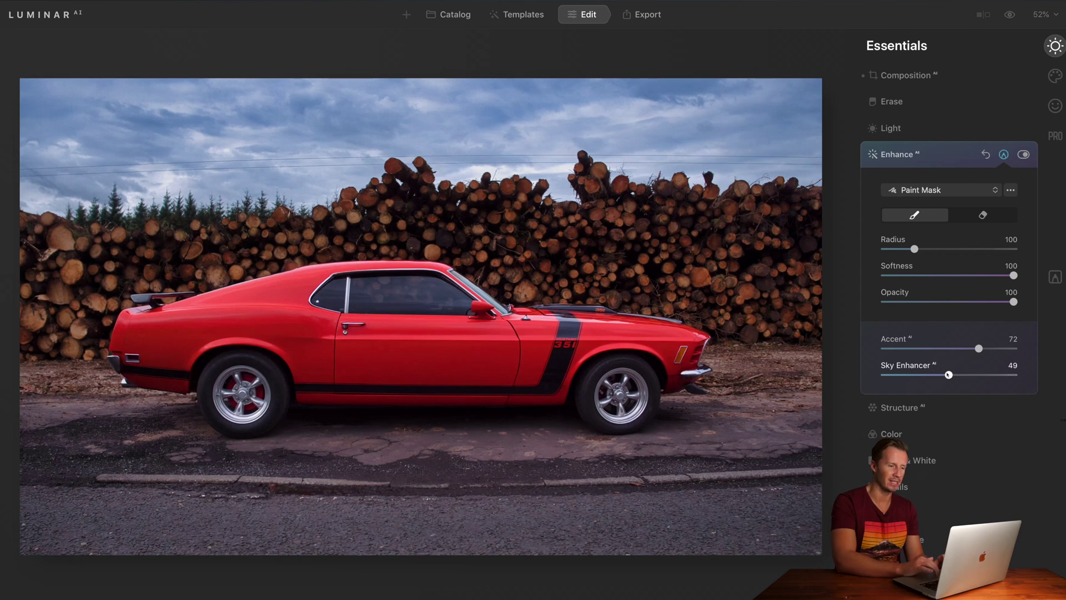
mouse_move(1009, 19)
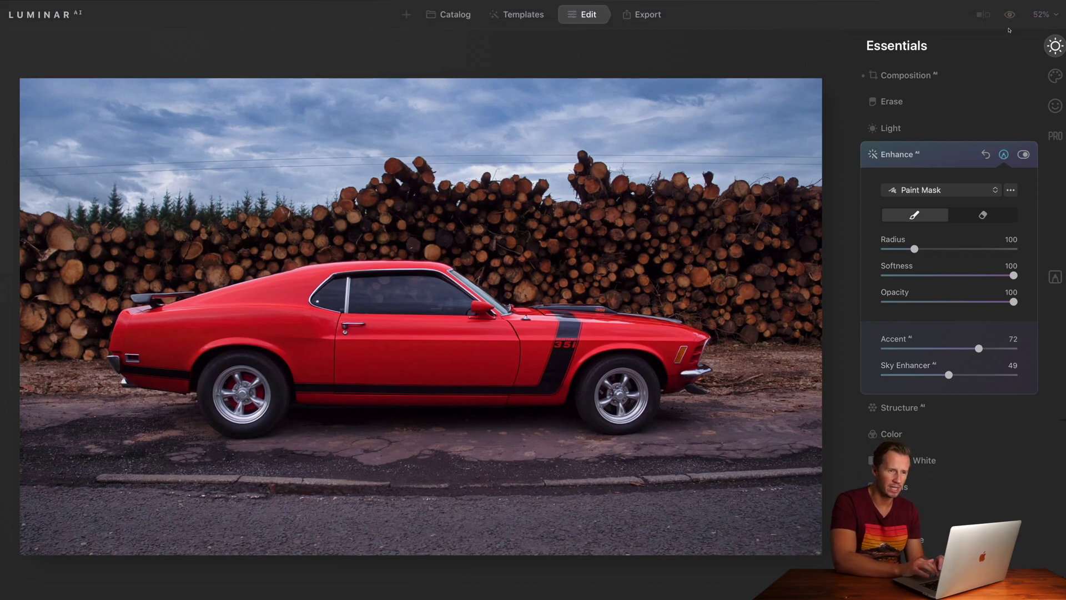
click(1009, 15)
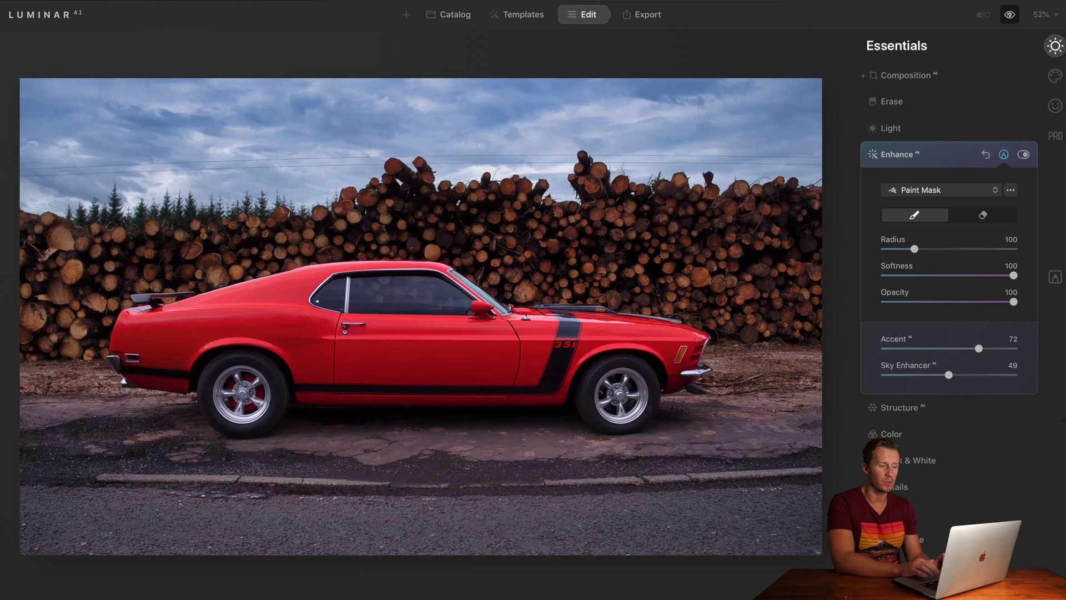
- Set the Structure AI amount to 98 on the car photo
click(896, 408)
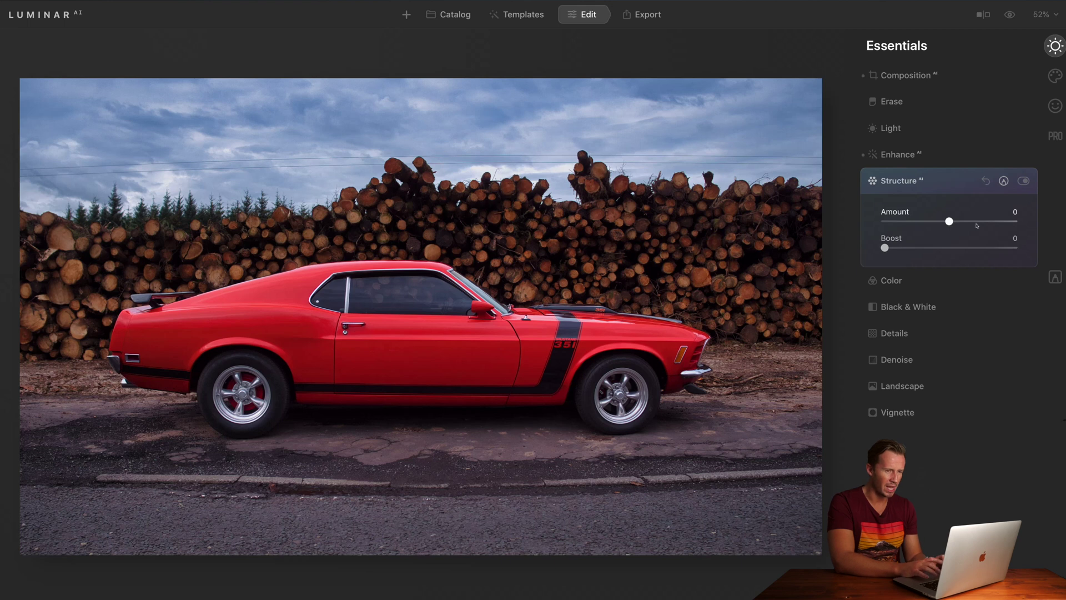
drag(949, 221, 1012, 221)
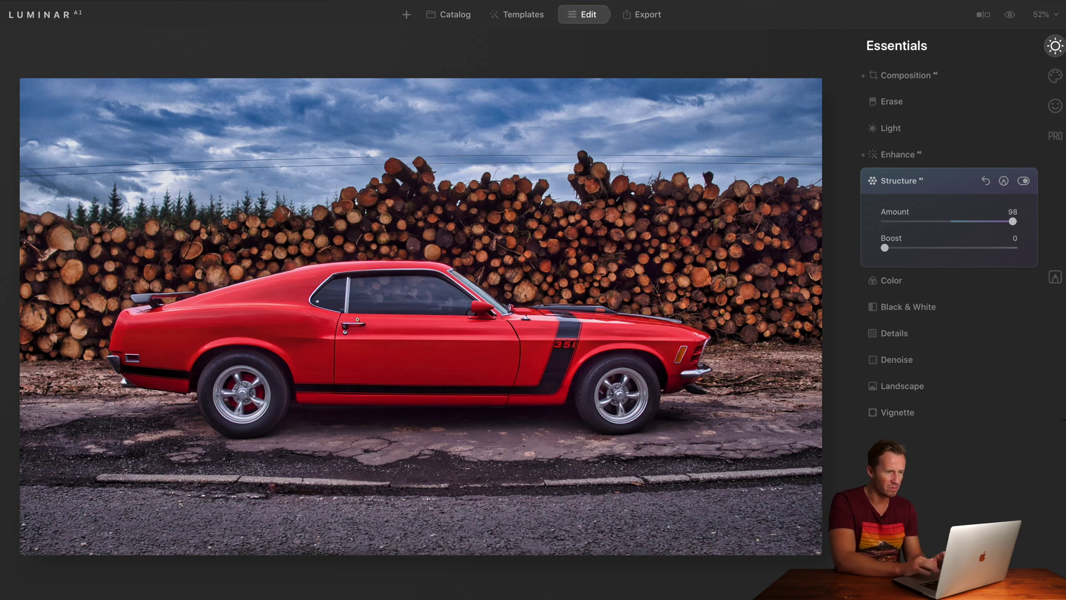
- Paint a Structure AI mask over the red car's body and switch the effect off and on to compare
click(1003, 180)
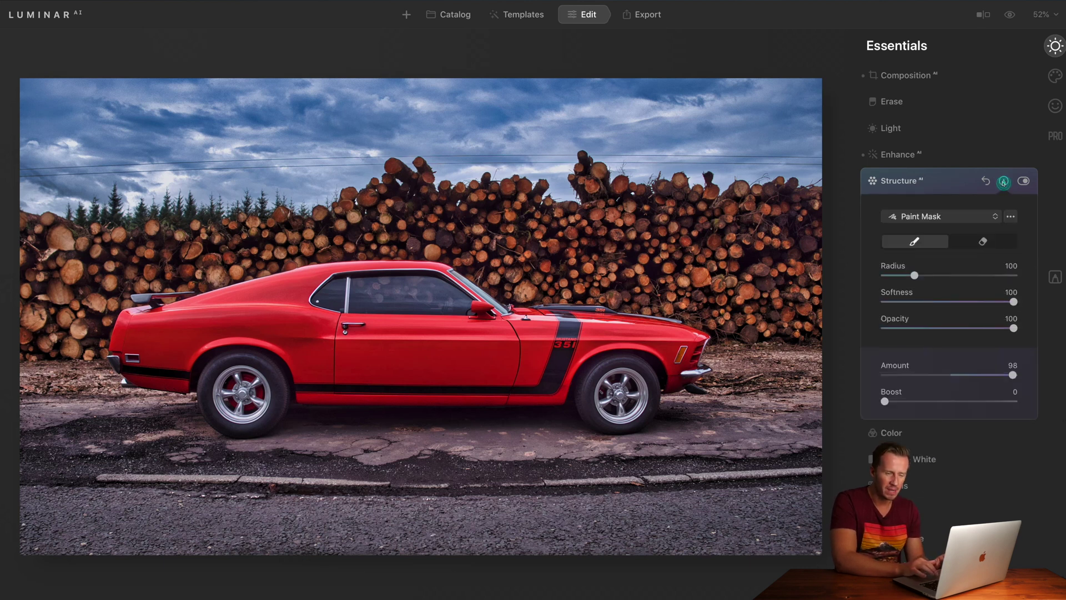
mouse_move(297, 317)
mouse_down()
mouse_move(328, 305)
mouse_move(250, 308)
mouse_move(137, 341)
mouse_move(232, 350)
mouse_move(241, 397)
mouse_move(318, 359)
mouse_move(630, 371)
mouse_move(620, 391)
mouse_move(682, 363)
mouse_move(470, 337)
mouse_move(430, 286)
mouse_move(207, 296)
mouse_move(144, 309)
mouse_move(144, 336)
mouse_move(399, 328)
mouse_move(274, 386)
mouse_move(245, 393)
mouse_move(223, 373)
mouse_move(234, 403)
mouse_move(387, 359)
mouse_move(489, 350)
mouse_move(432, 307)
mouse_move(607, 332)
mouse_move(623, 337)
mouse_move(639, 373)
mouse_move(602, 347)
mouse_move(646, 360)
mouse_up()
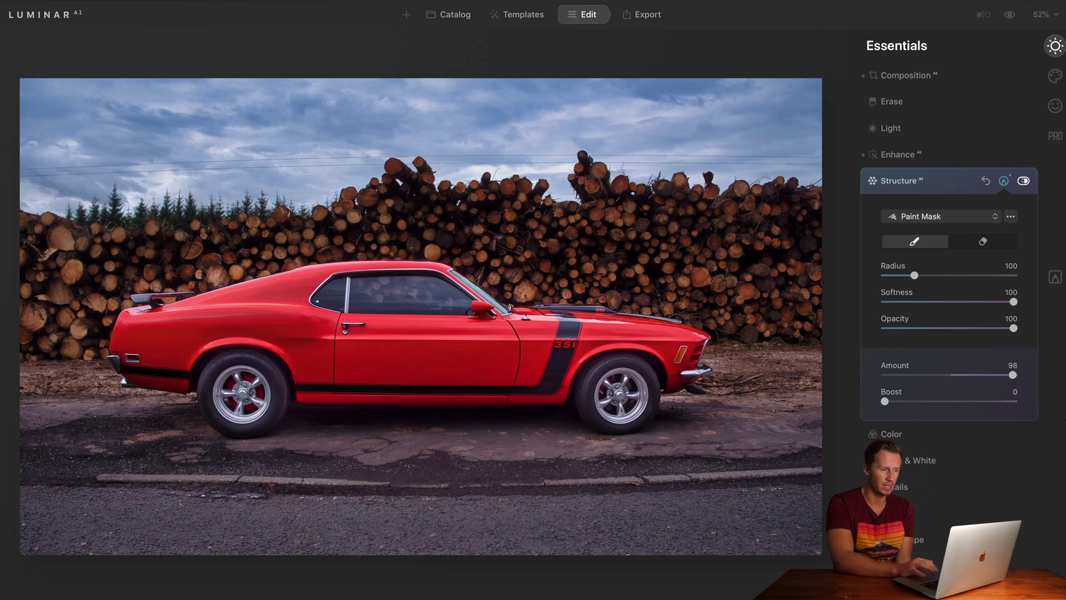
click(1023, 181)
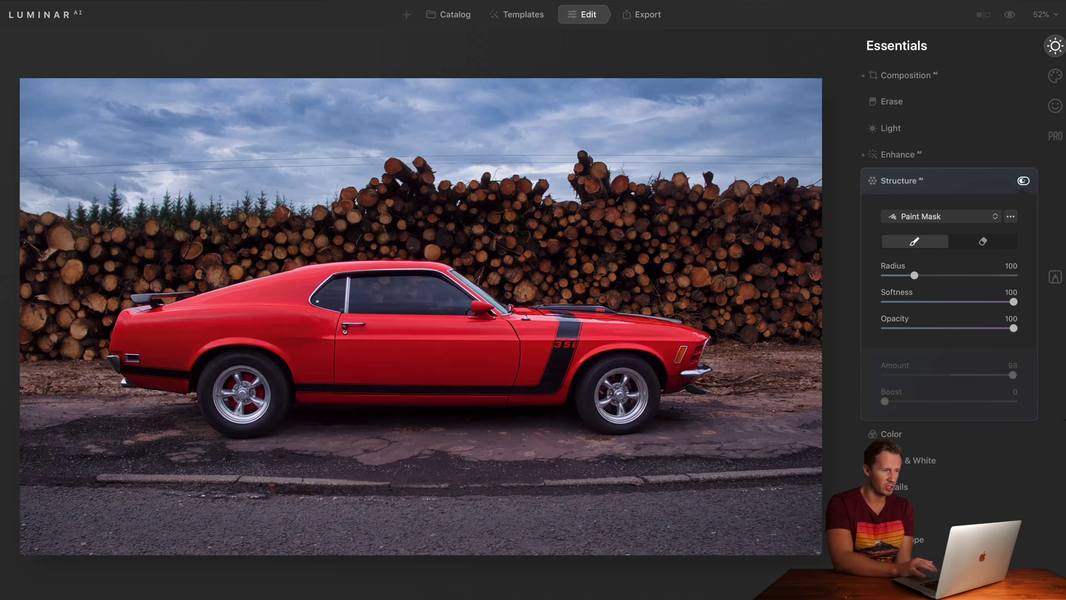
click(1023, 181)
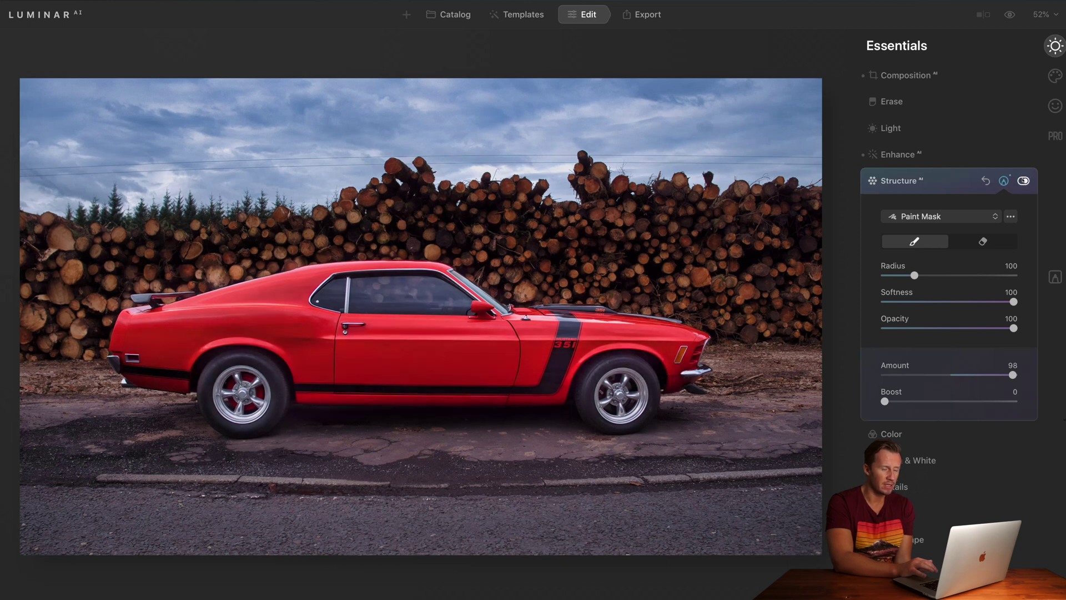